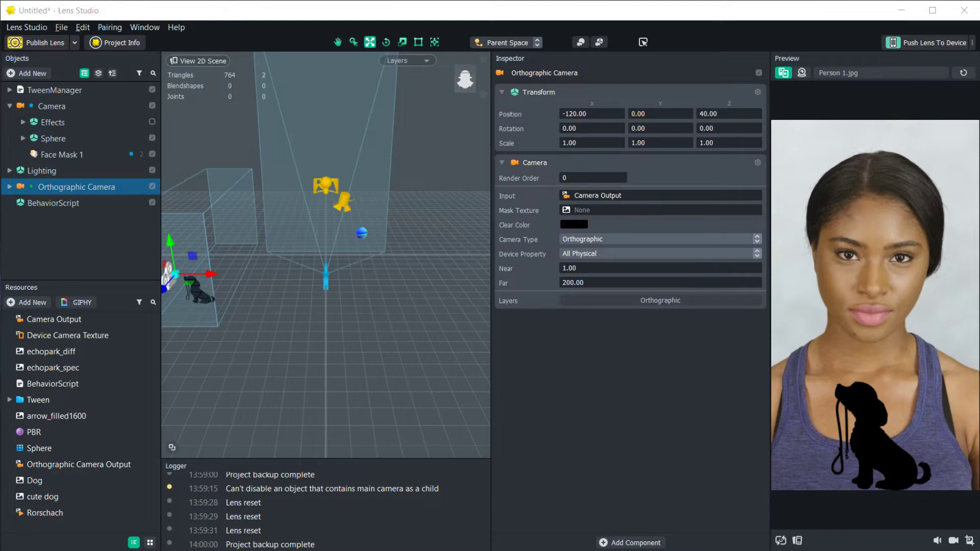
# Switch to Chrome and search the Lens Studio website for "behavior script"
pyautogui.moveTo(547, 550)
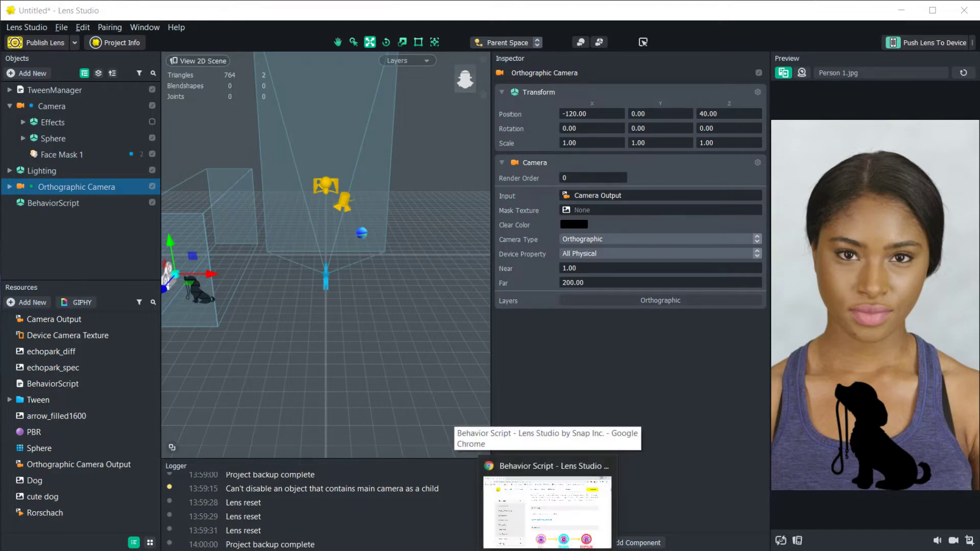
pyautogui.click(547, 512)
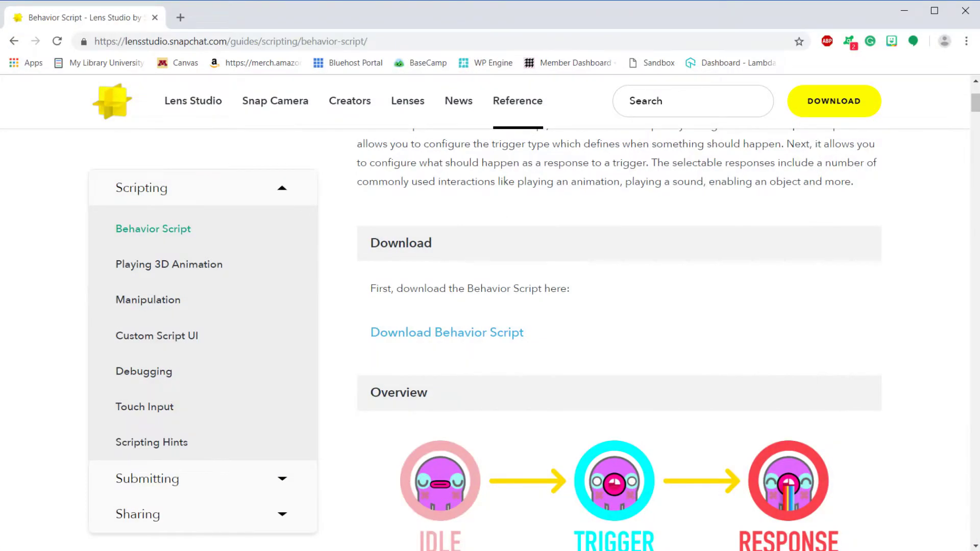
pyautogui.click(645, 100)
pyautogui.write('behavior script')
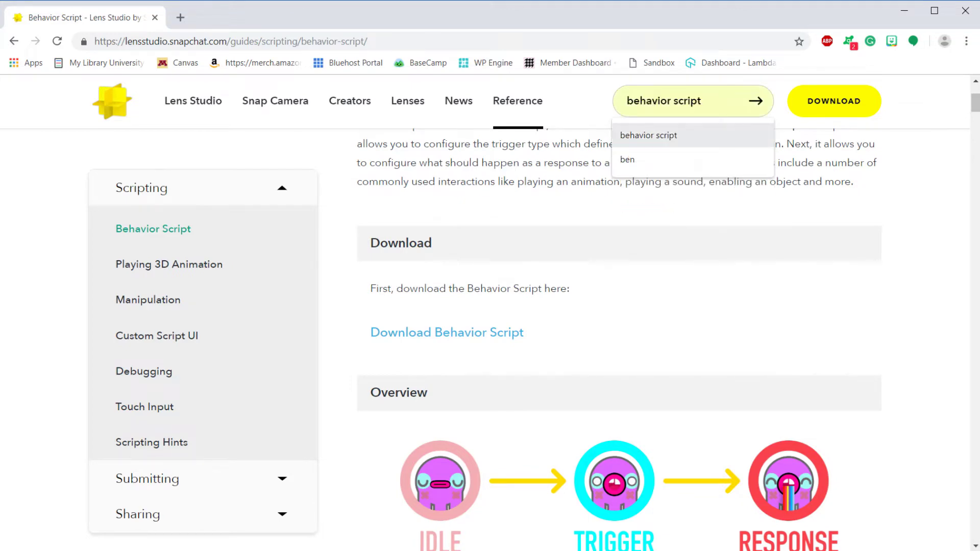
pyautogui.press('Return')
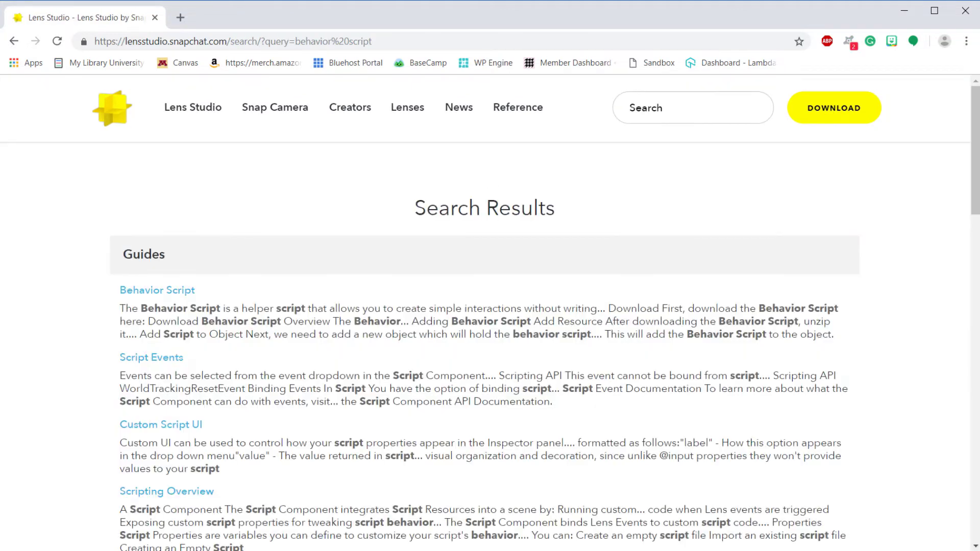
# Open the Behavior Script guide and look through its download section and trigger-response overview
pyautogui.click(158, 290)
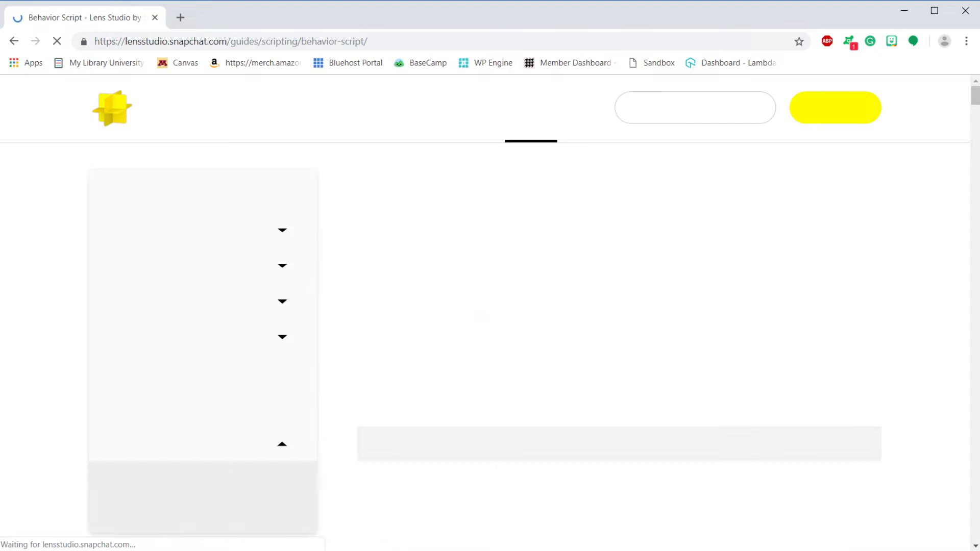
pyautogui.scroll(-5, 158, 290)
pyautogui.scroll(-20, 619, 340)
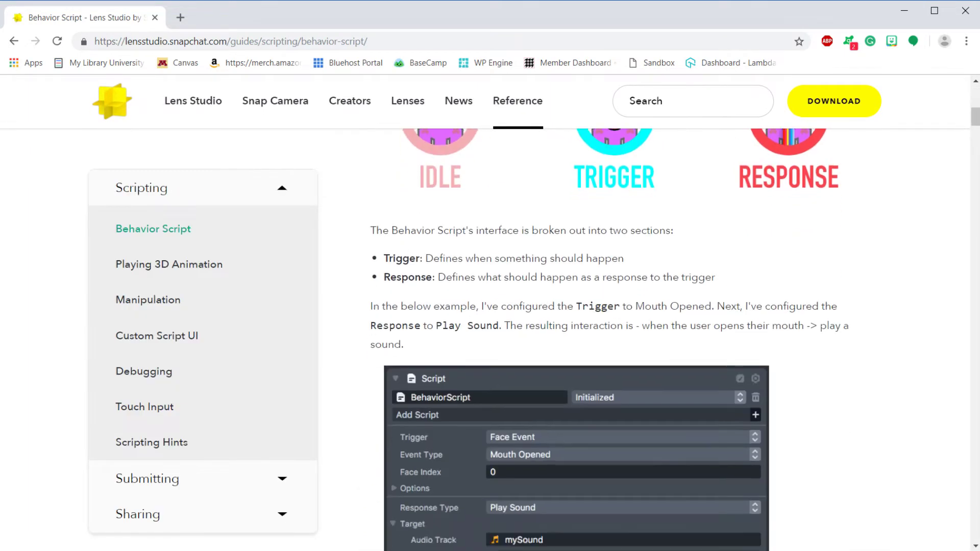
pyautogui.scroll(17, 619, 340)
pyautogui.scroll(8, 619, 339)
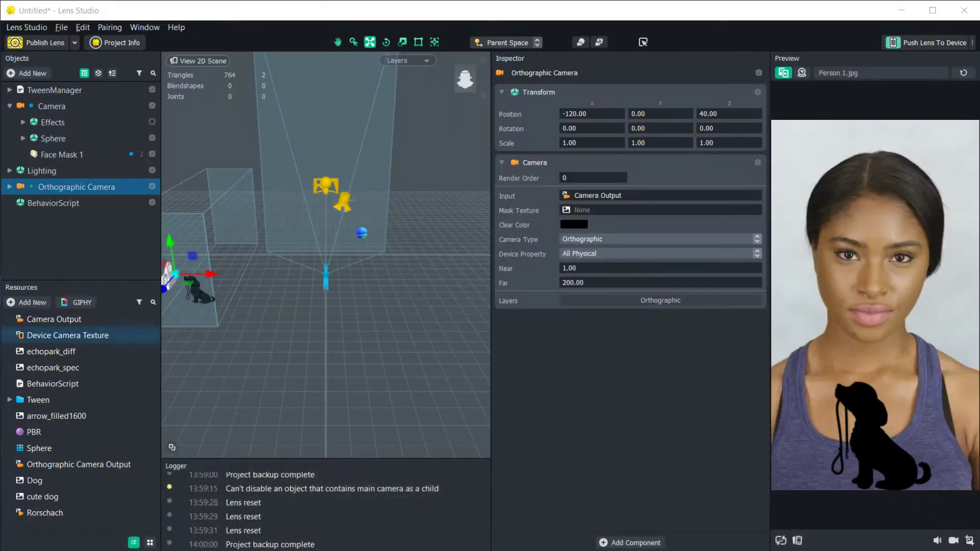
# Return to Lens Studio and attach the BehaviorScript resource to the BehaviorScript object as a script component
pyautogui.click(27, 302)
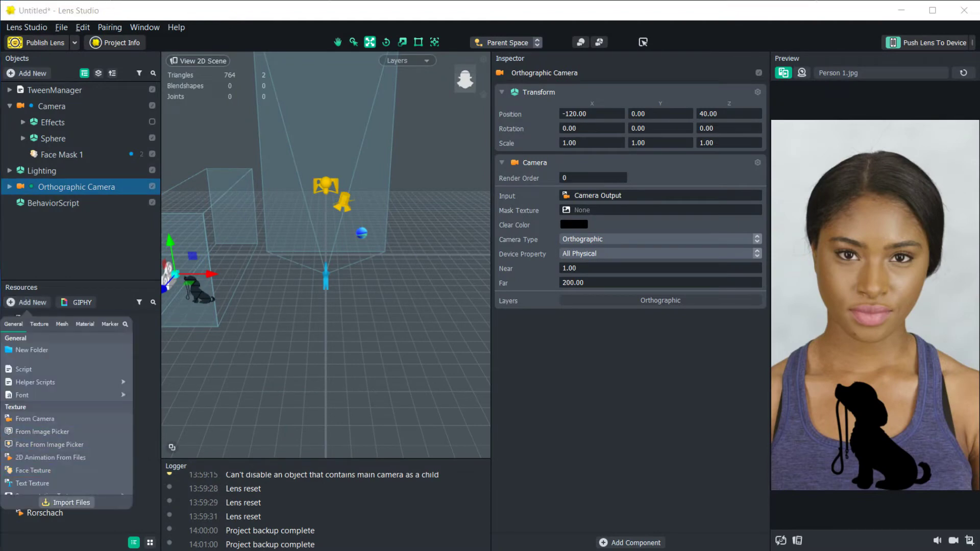
pyautogui.press('Escape')
pyautogui.click(9, 105)
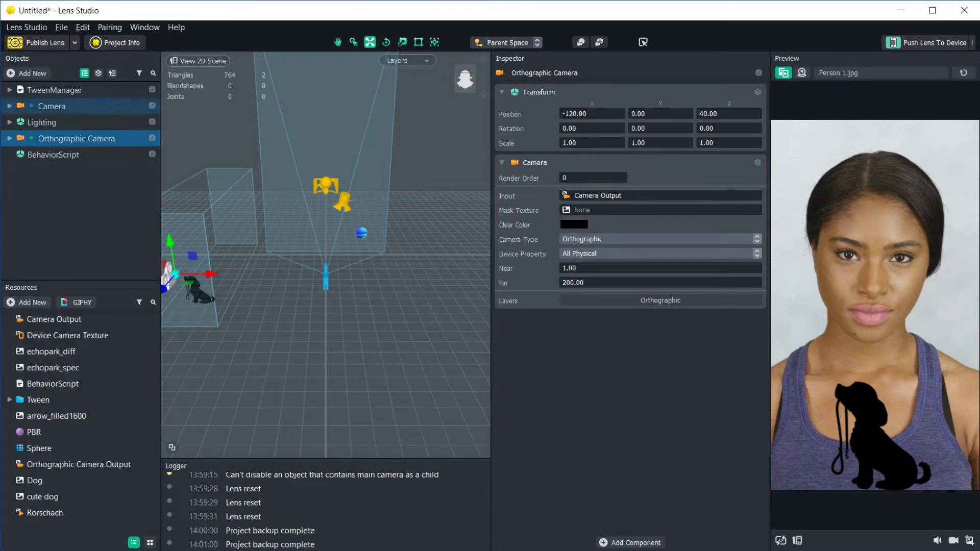
pyautogui.click(53, 155)
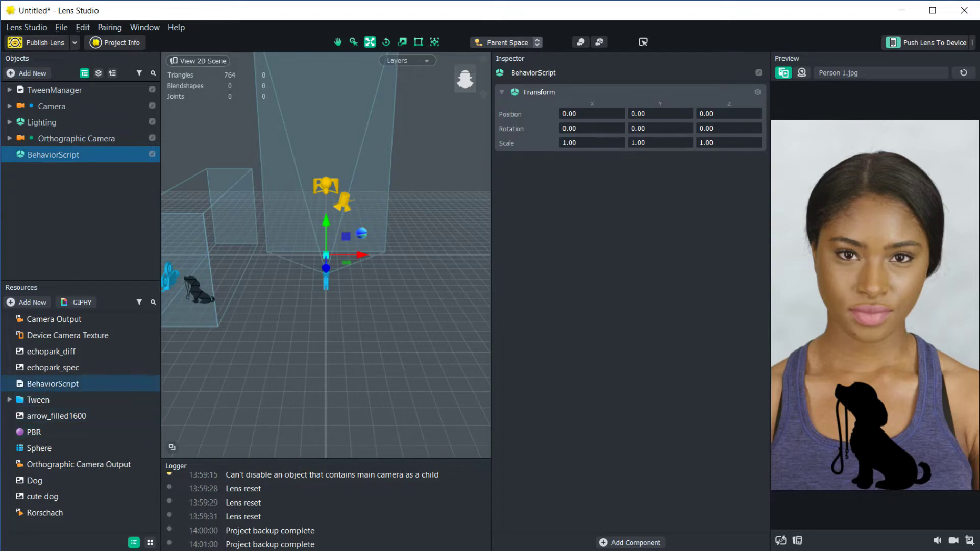
pyautogui.click(52, 383)
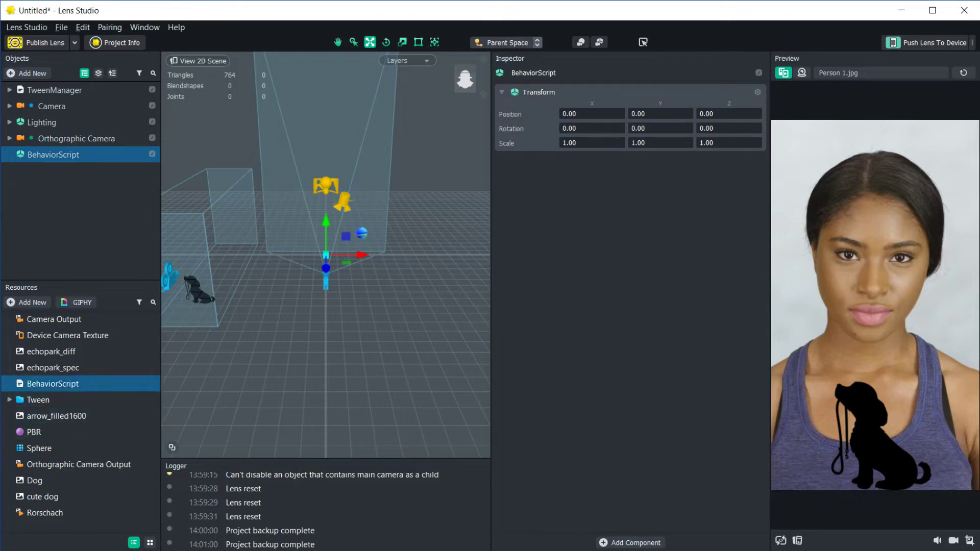
pyautogui.moveTo(53, 383); pyautogui.dragTo(630, 229)
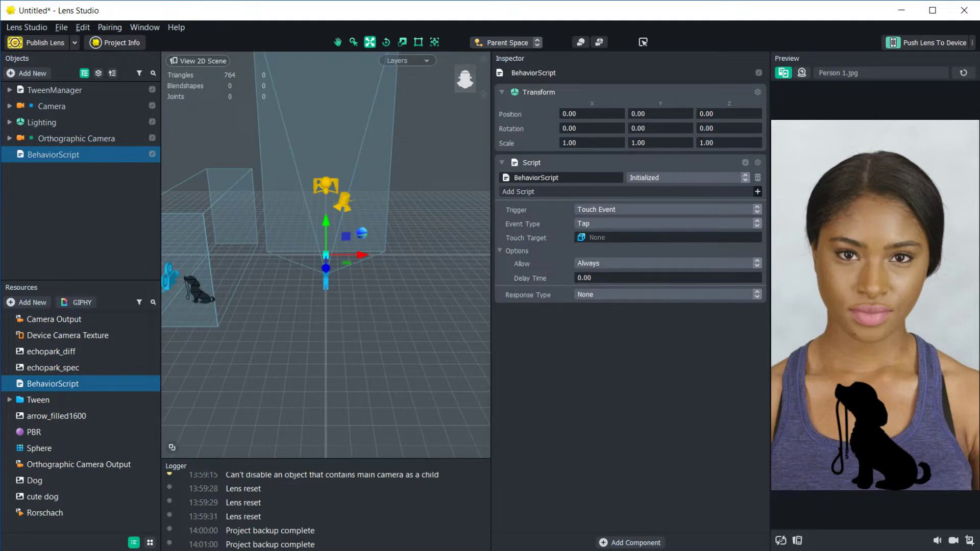
# Examine the available Trigger and Response Type options of the behavior script
pyautogui.click(668, 209)
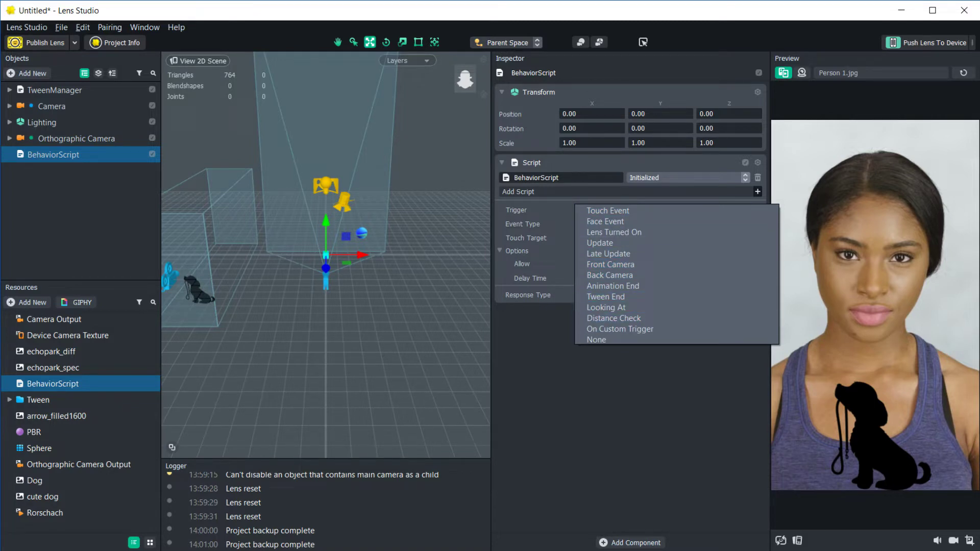
pyautogui.press('Escape')
pyautogui.click(667, 295)
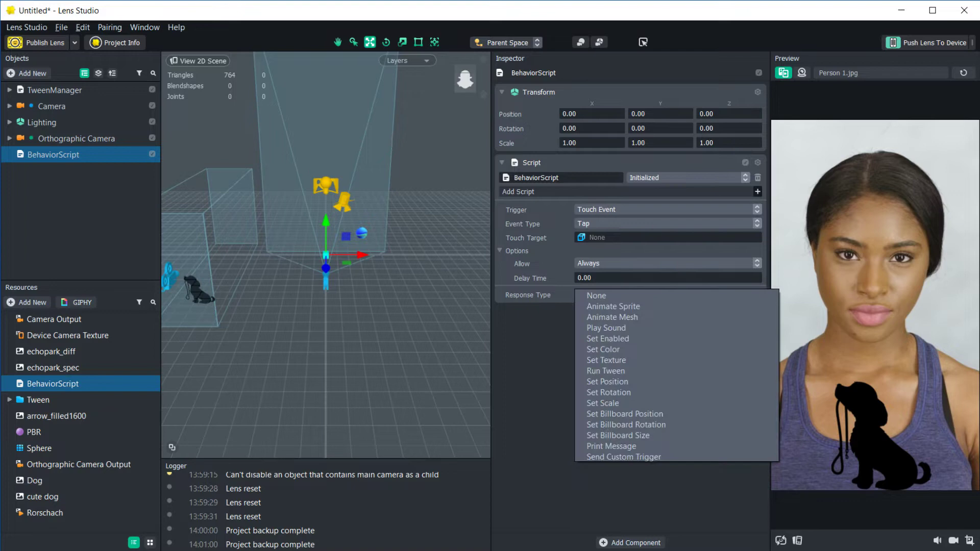
pyautogui.click(606, 371)
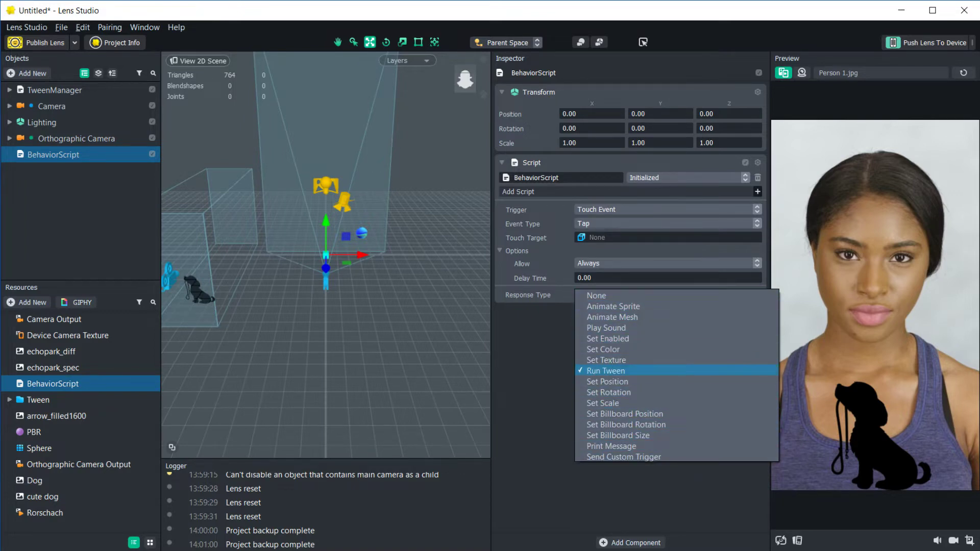
pyautogui.press('Escape')
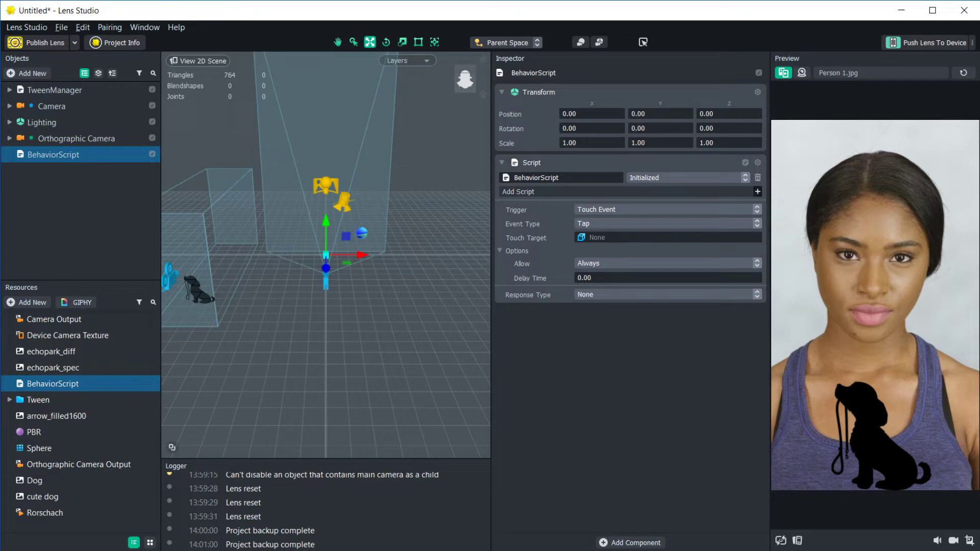
# Look through the touch trigger's Event Type options and keep Tap
pyautogui.click(667, 223)
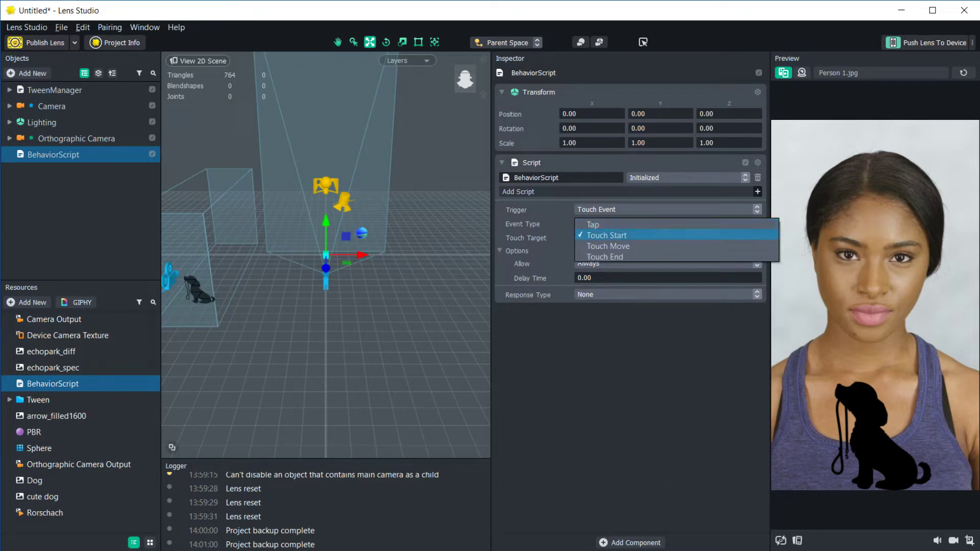
pyautogui.press('Down')
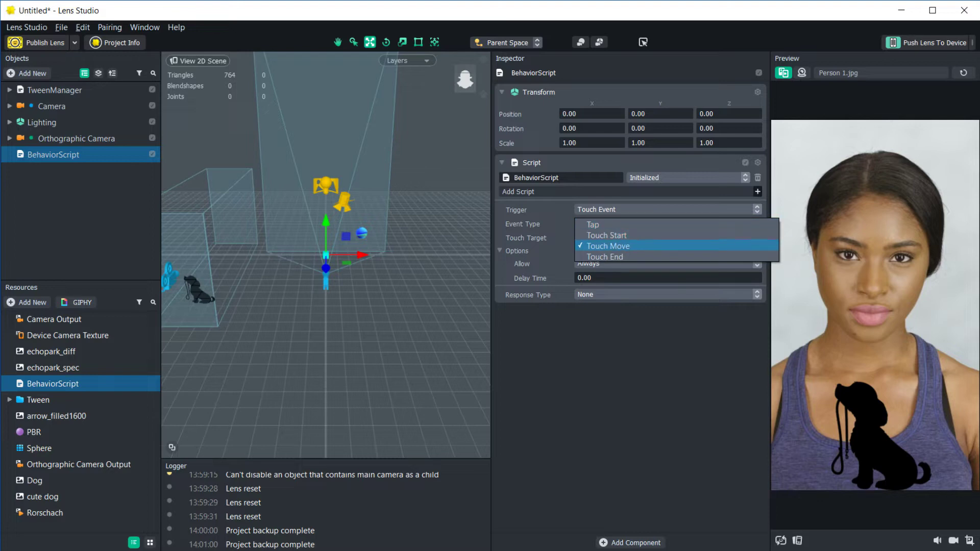
pyautogui.press('Down')
pyautogui.press('Up')
pyautogui.press('Up')
pyautogui.press('Up')
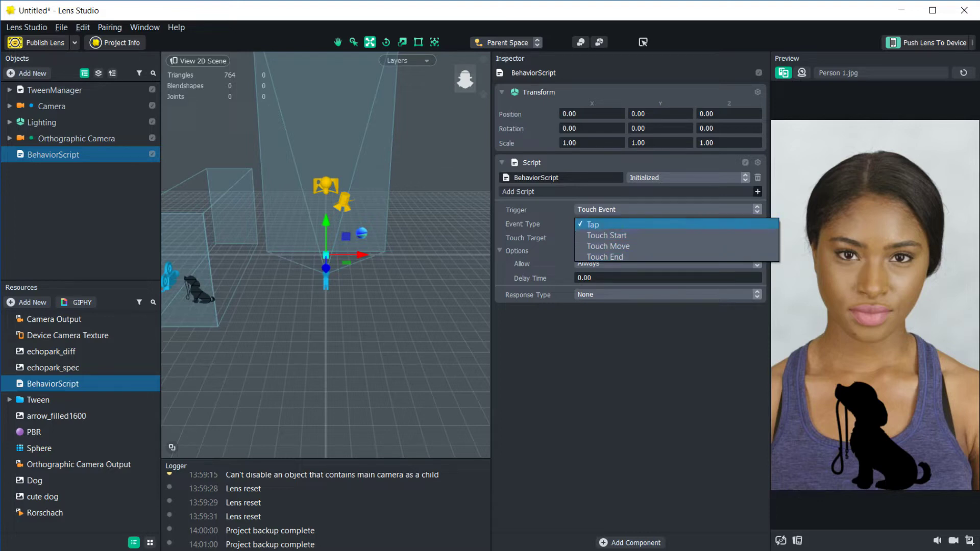
pyautogui.press('Return')
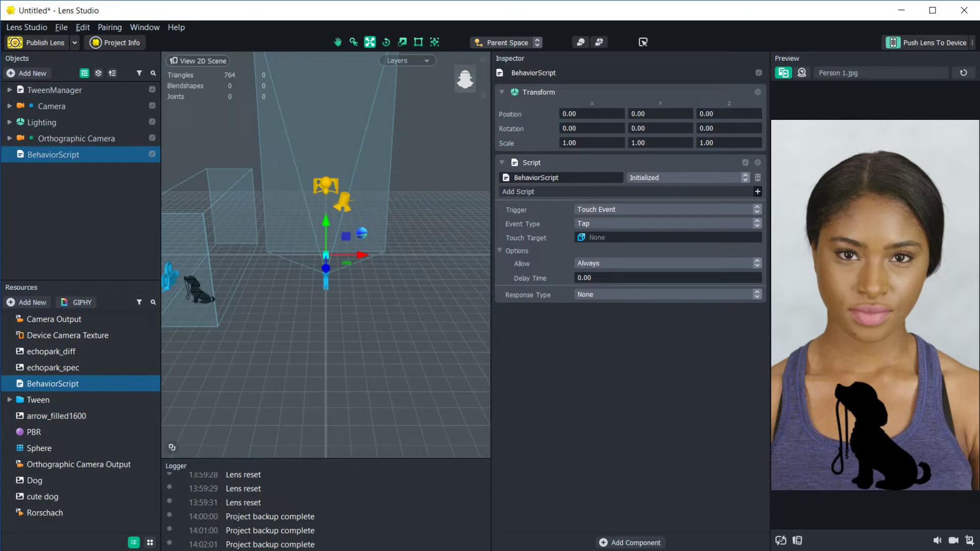
# Set the behavior script's response type to Set Enabled with the Disable action
pyautogui.click(668, 295)
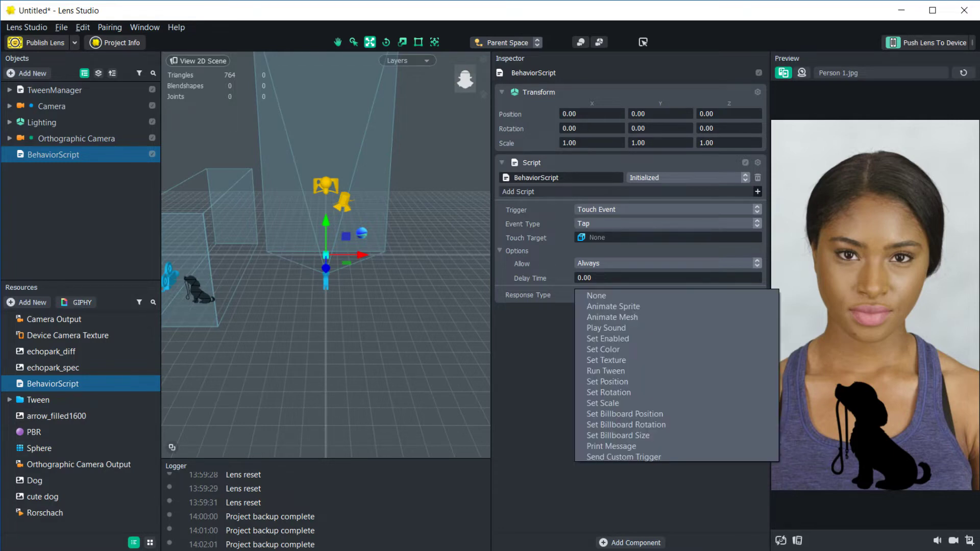
pyautogui.click(608, 338)
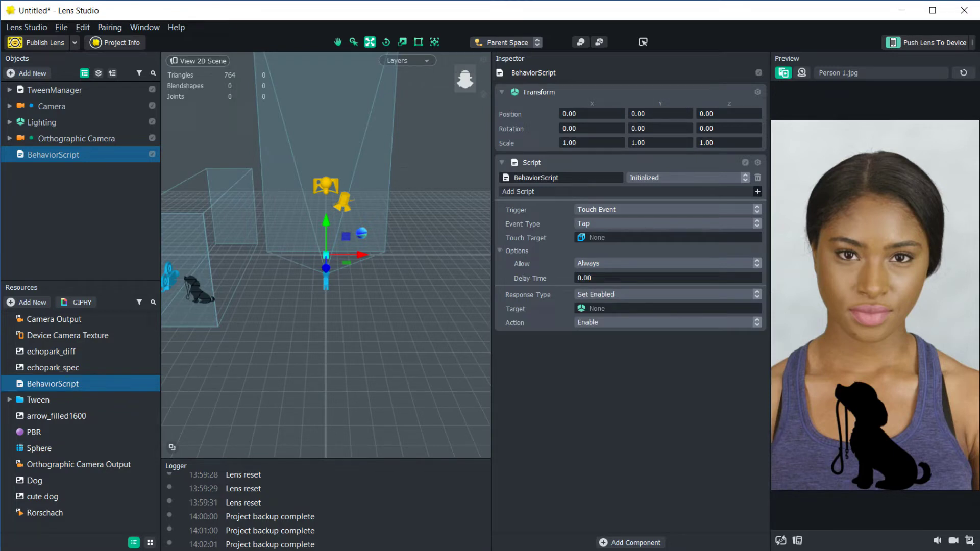
pyautogui.click(664, 322)
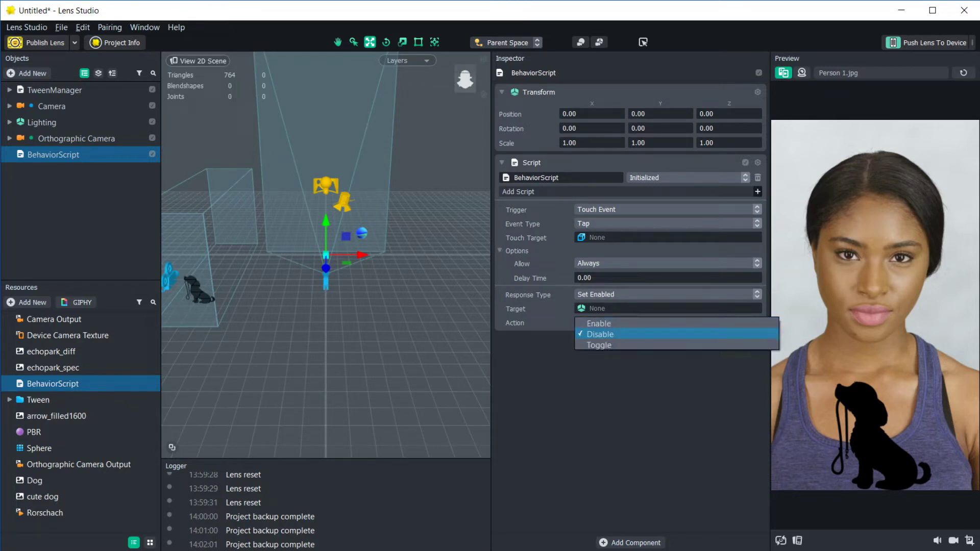
pyautogui.click(592, 334)
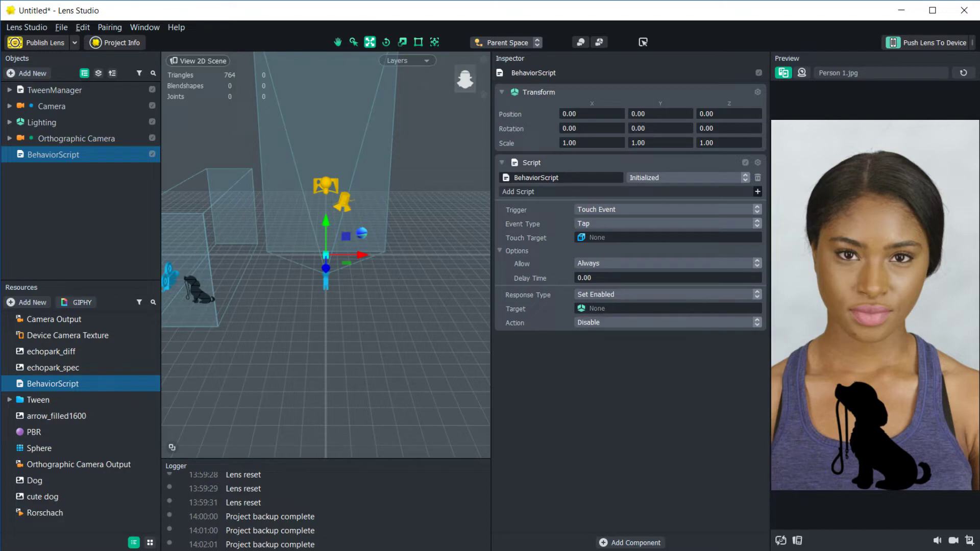
# Make the Billboard under the Orthographic Camera's Effects the target of the Set Enabled response, and reset the preview
pyautogui.click(612, 308)
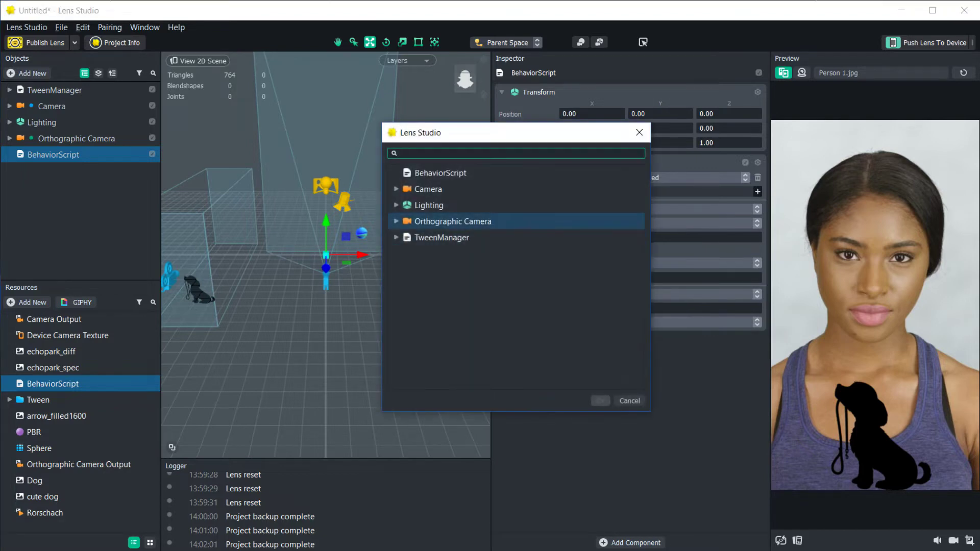
pyautogui.click(396, 221)
pyautogui.click(409, 237)
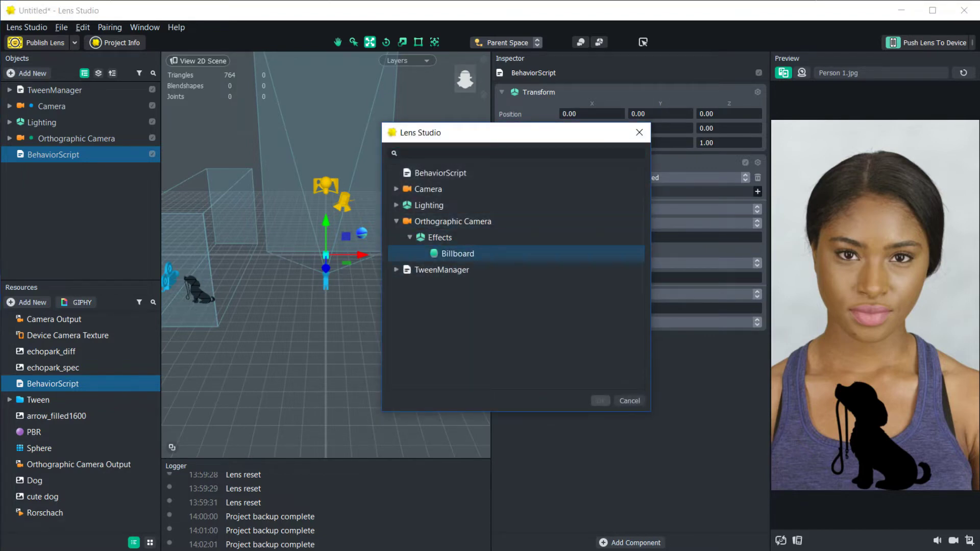
pyautogui.press('Return')
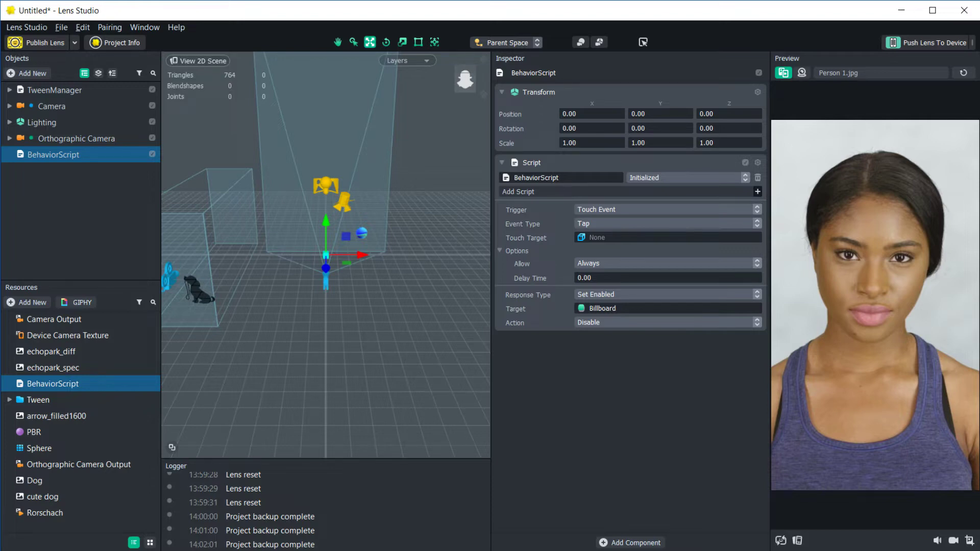
pyautogui.click(963, 73)
# Set the tap trigger's touch target to the Billboard sprite under the Orthographic Camera's Effects
pyautogui.click(668, 237)
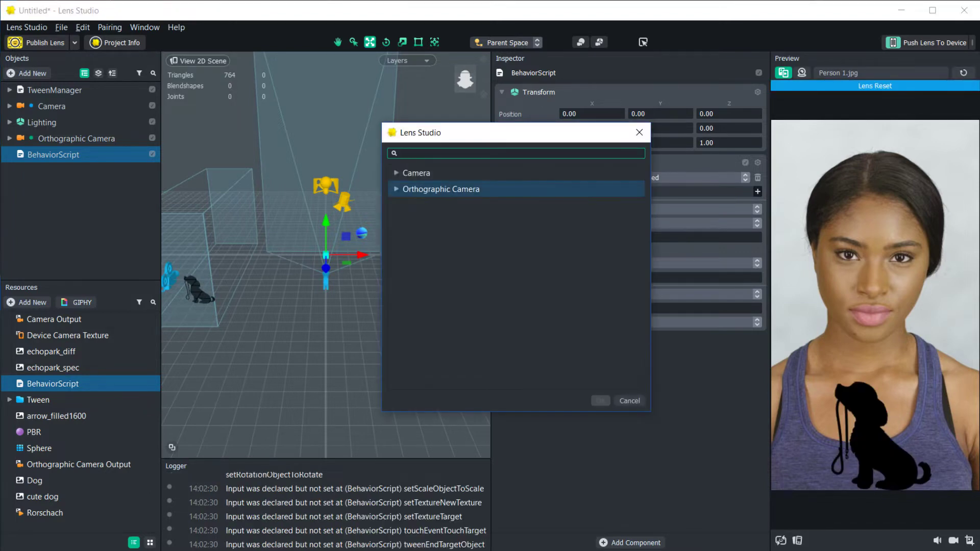
pyautogui.click(396, 189)
pyautogui.click(409, 205)
pyautogui.click(471, 221)
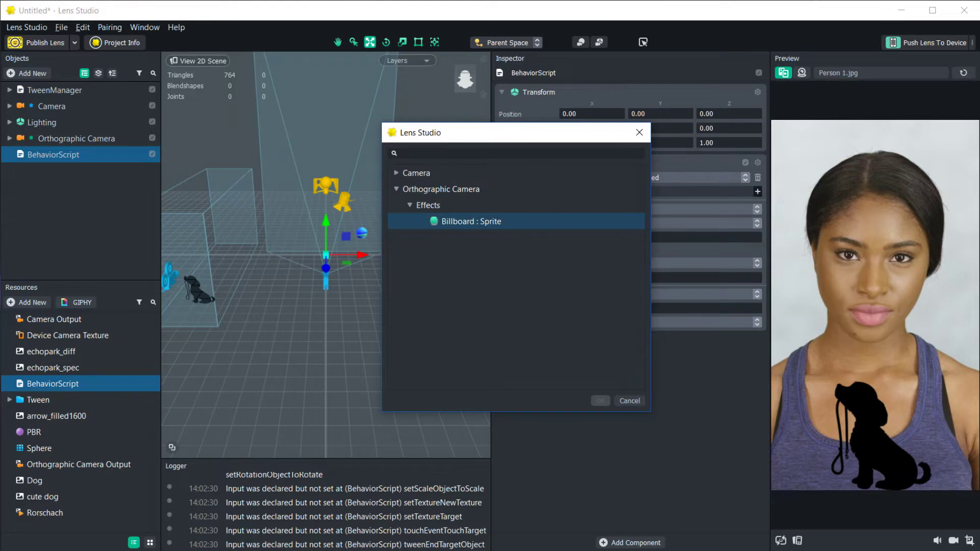
pyautogui.doubleClick(631, 221)
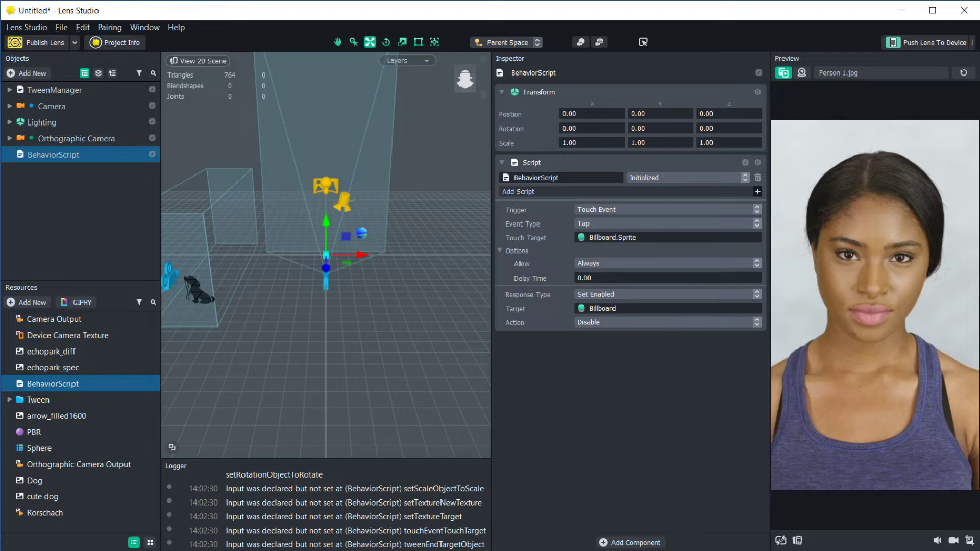
# Change the response type to Set Texture and target the Orthographic Camera's Billboard sprite
pyautogui.click(668, 295)
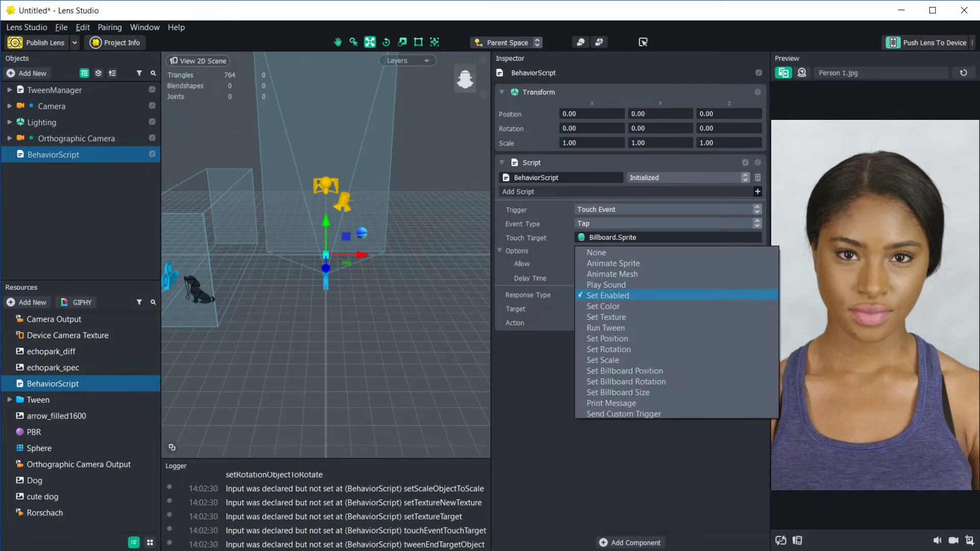
pyautogui.press('Return')
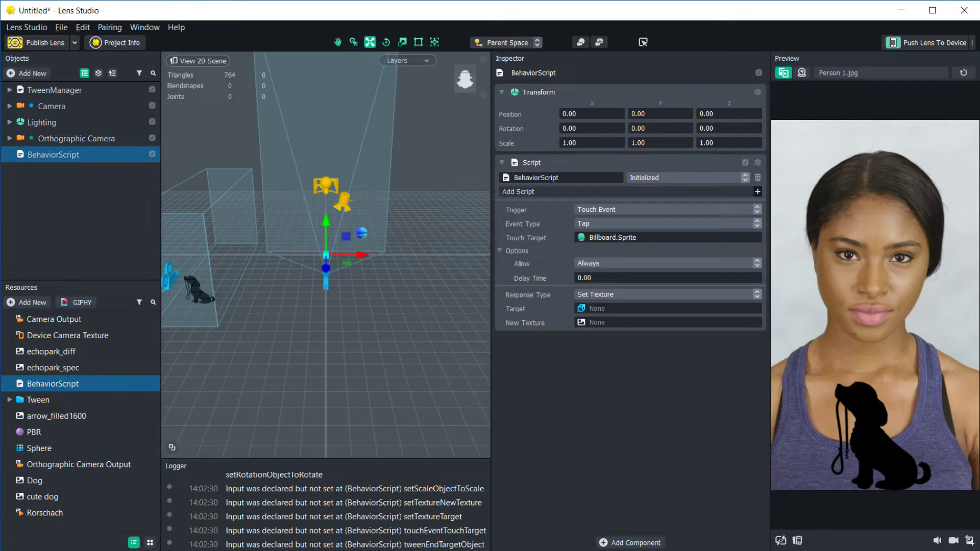
pyautogui.click(667, 309)
pyautogui.click(396, 189)
pyautogui.click(409, 205)
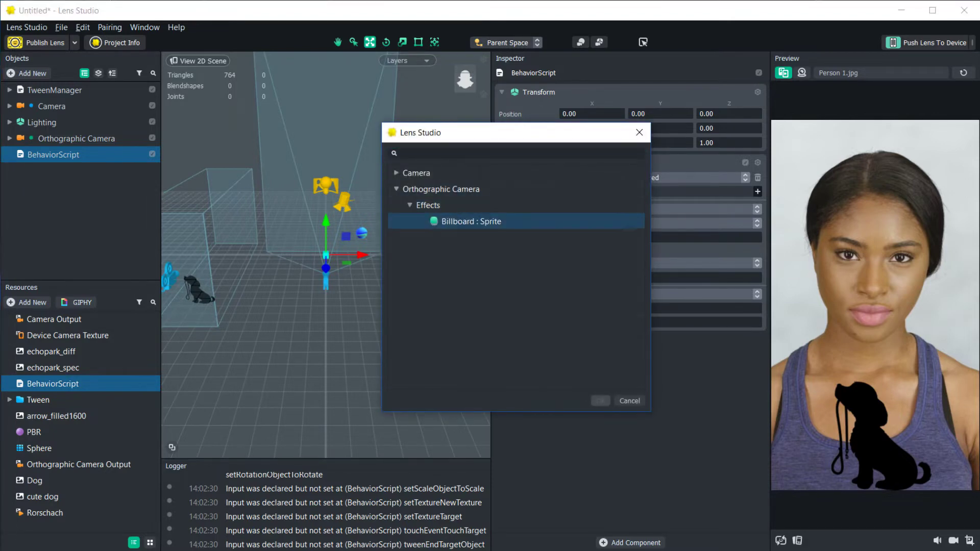
pyautogui.press('Return')
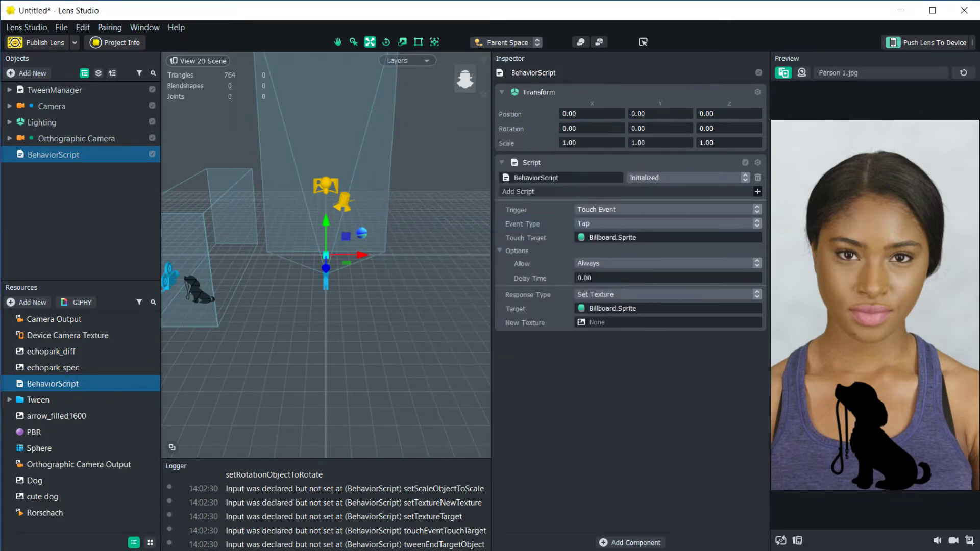
# Set the response's new texture to cute dog and disable the Billboard under the Orthographic Camera
pyautogui.click(667, 322)
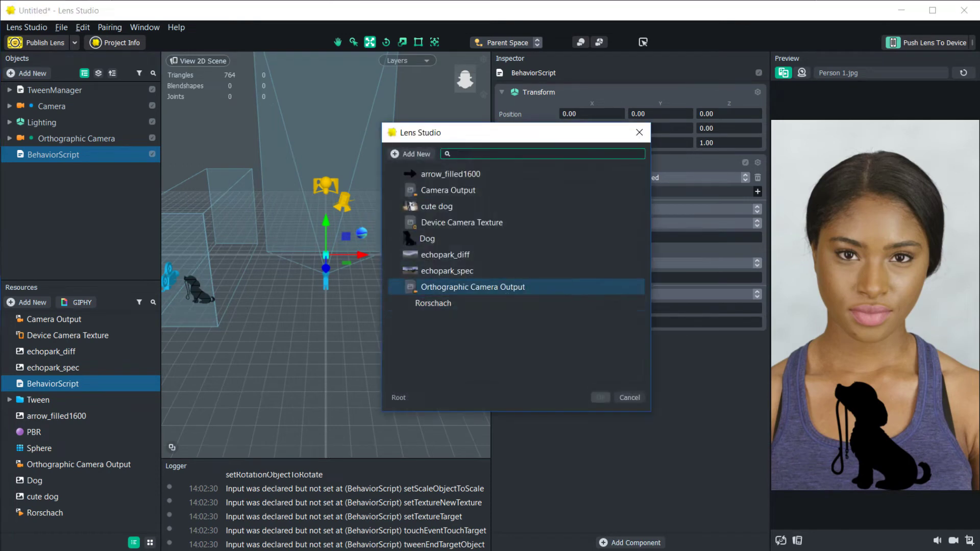
pyautogui.press('Return')
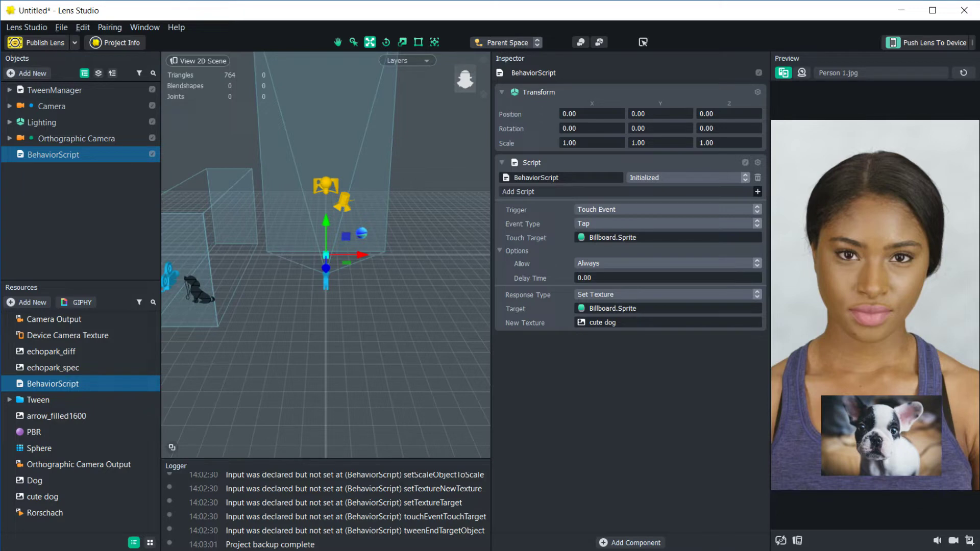
pyautogui.click(9, 139)
pyautogui.click(152, 171)
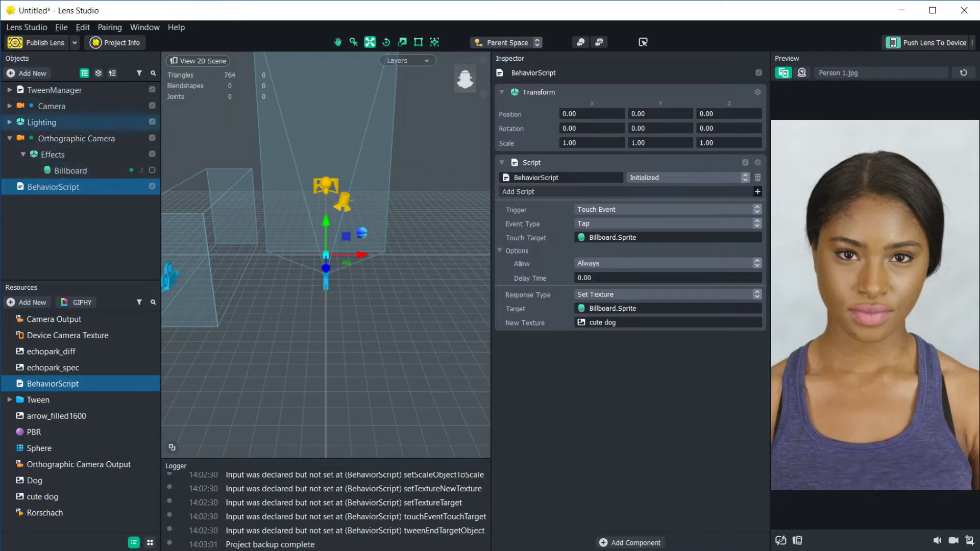
# Set the behavior script's trigger to Face Event with the Mouth Opened event type
pyautogui.click(607, 210)
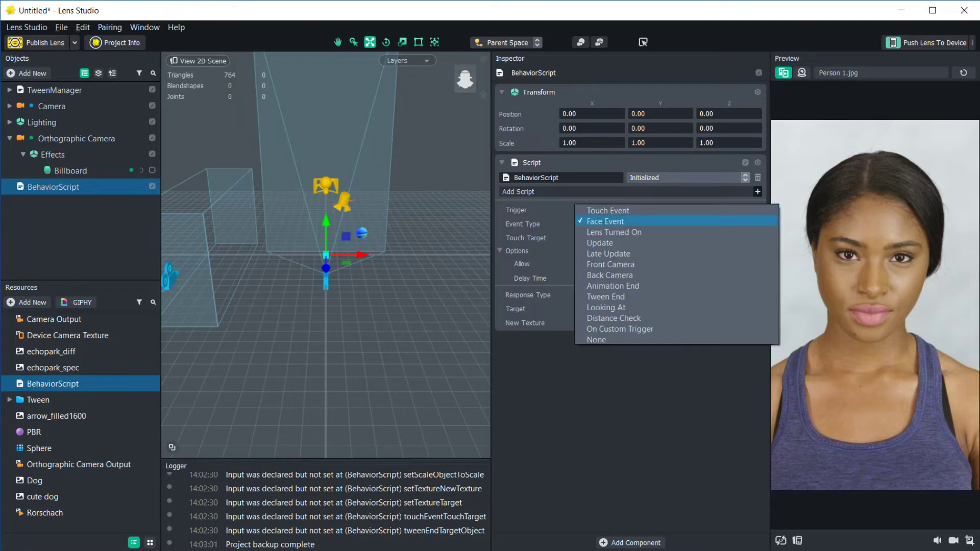
pyautogui.click(605, 221)
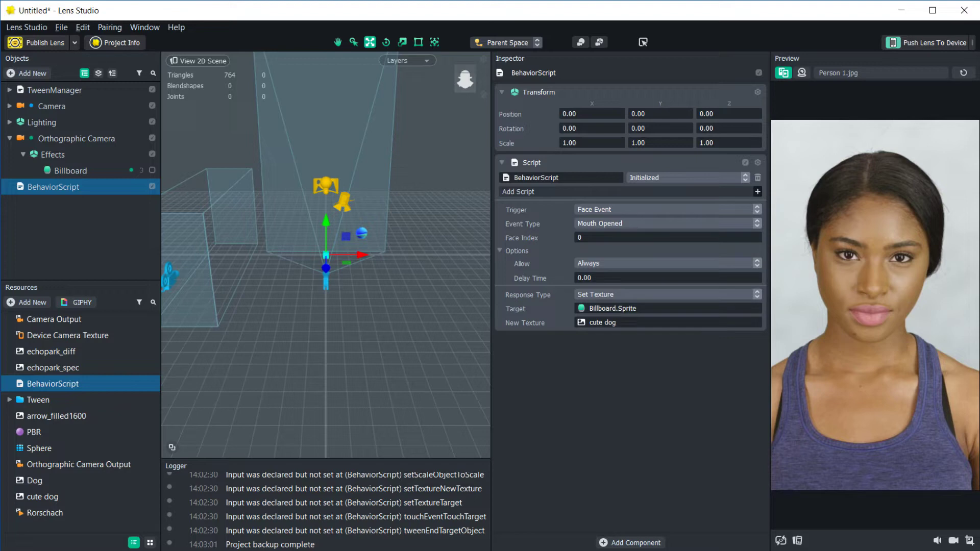
pyautogui.click(608, 224)
pyautogui.press('Down')
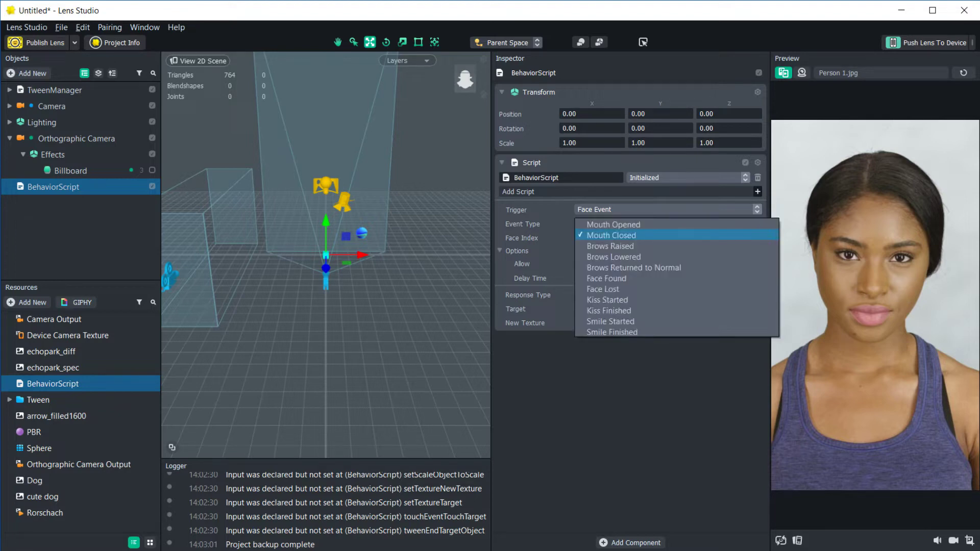
pyautogui.press('Down')
pyautogui.press('Down')
pyautogui.press('Down')
pyautogui.press('Down')
pyautogui.press('Down')
pyautogui.press('Down')
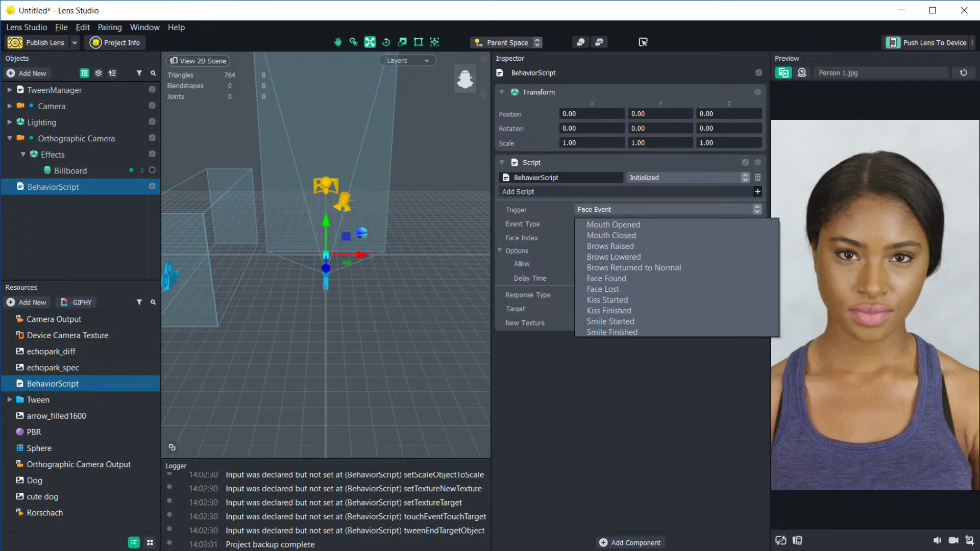
pyautogui.press('Up')
pyautogui.press('Up')
pyautogui.press('Up')
pyautogui.press('Up')
pyautogui.press('Up')
pyautogui.press('Up')
pyautogui.press('Up')
pyautogui.press('Return')
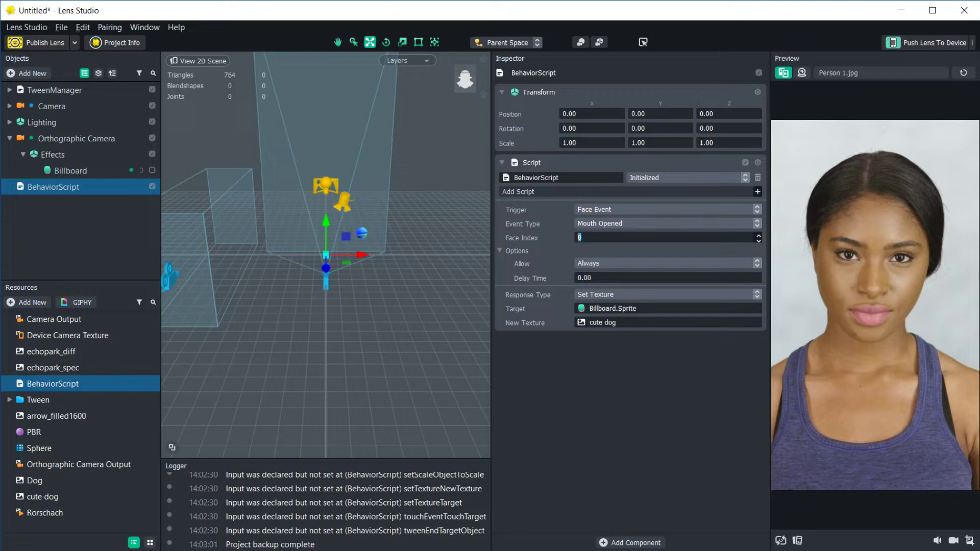
# Change the behavior script's response type to Animate Sprite
pyautogui.press('Return')
pyautogui.click(664, 294)
pyautogui.press('Up')
pyautogui.press('Up')
pyautogui.press('Up')
pyautogui.press('Up')
pyautogui.press('Up')
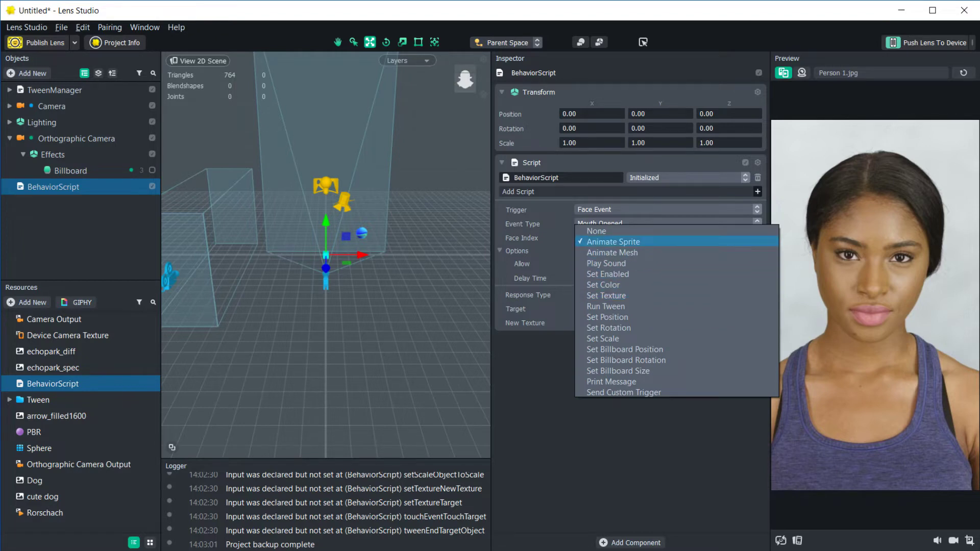
pyautogui.press('Return')
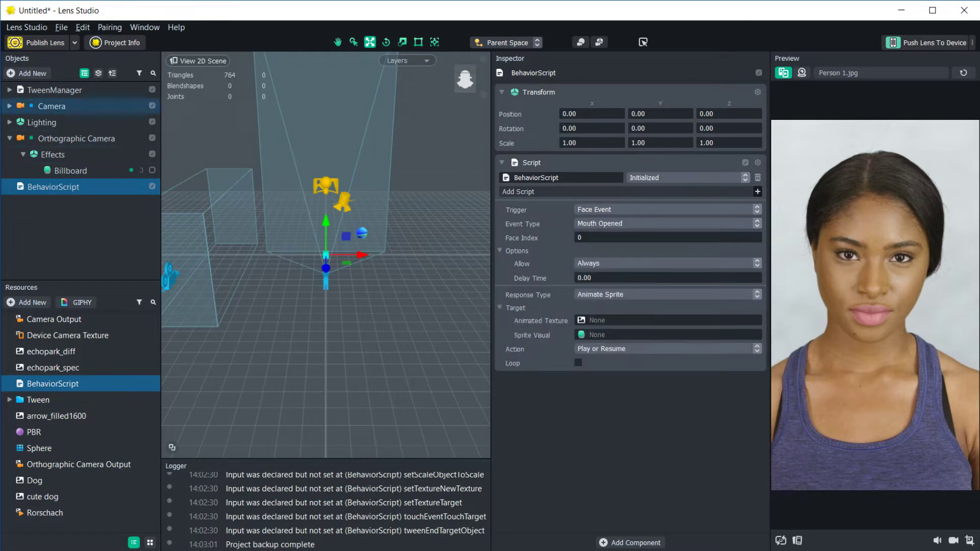
# Inspect Face Mask 1 under the Camera, and switch Always Play on and back off for its Rorschach texture
pyautogui.click(9, 106)
pyautogui.click(61, 154)
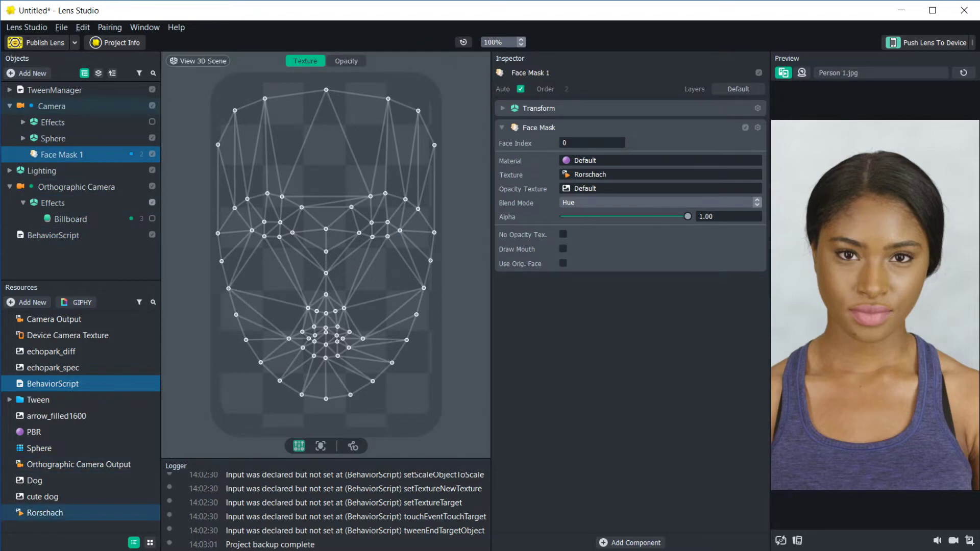
pyautogui.click(45, 513)
pyautogui.click(563, 196)
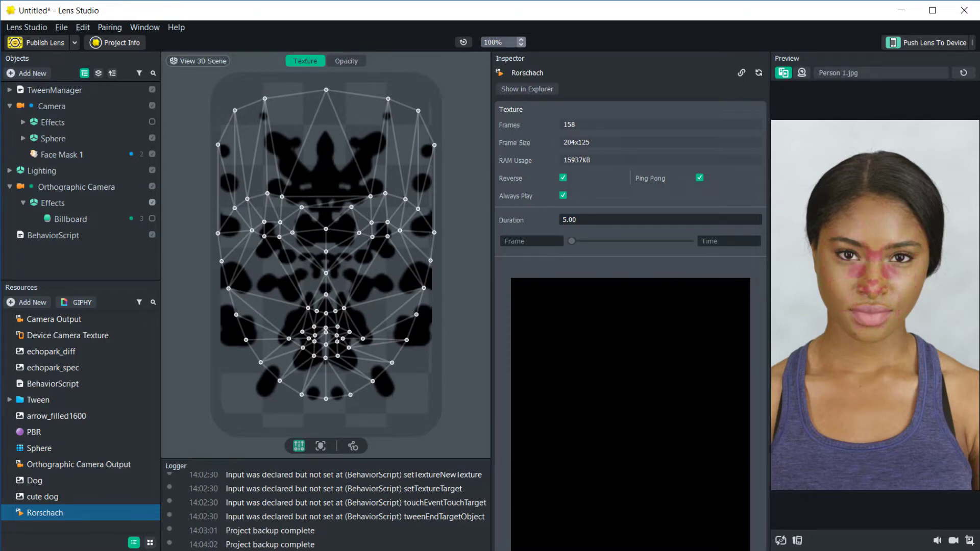
pyautogui.click(563, 195)
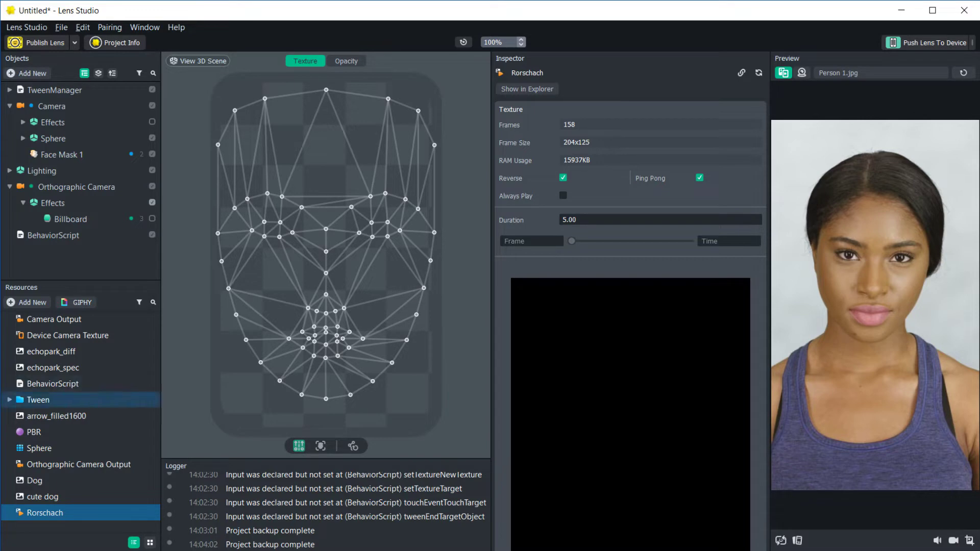
# Assign Rorschach as the animated texture of the behavior script's Animate Sprite response
pyautogui.click(53, 236)
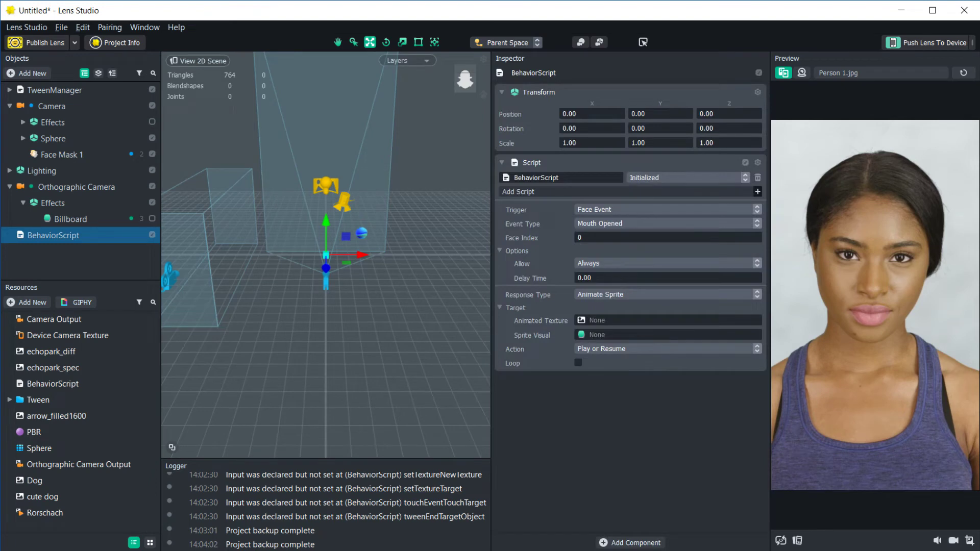
pyautogui.click(667, 320)
pyautogui.doubleClick(516, 302)
# Switch the preview to the video Open Mouth Person 1.webm
pyautogui.click(881, 73)
pyautogui.click(893, 95)
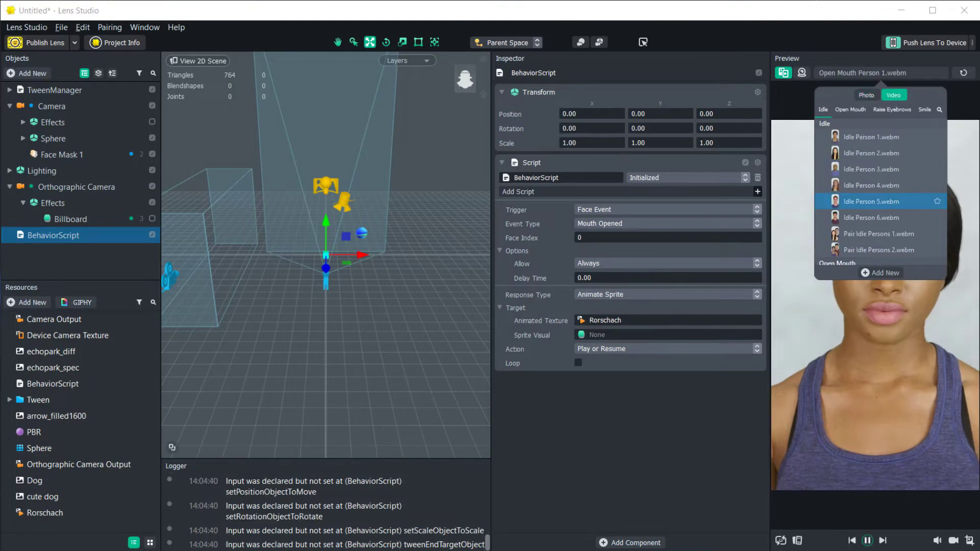
pyautogui.scroll(-3, 872, 201)
pyautogui.press('Escape')
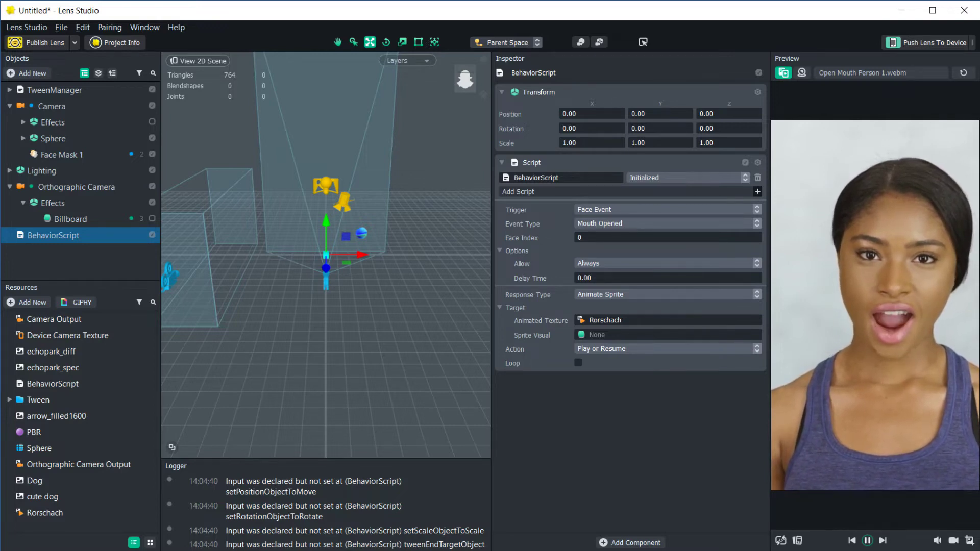
# Set the Animate Sprite action to Stop and turn on Always Play for the Rorschach texture
pyautogui.click(664, 348)
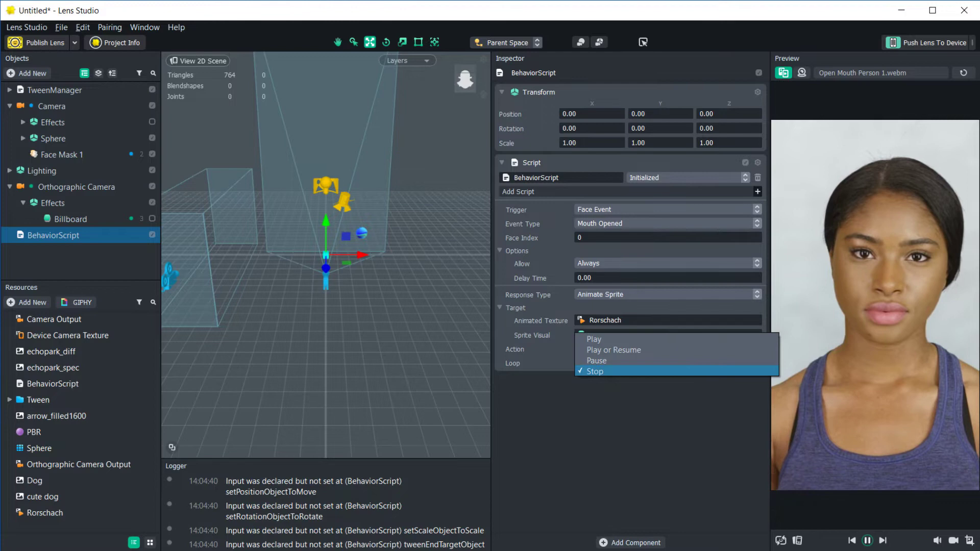
pyautogui.click(594, 371)
pyautogui.click(45, 513)
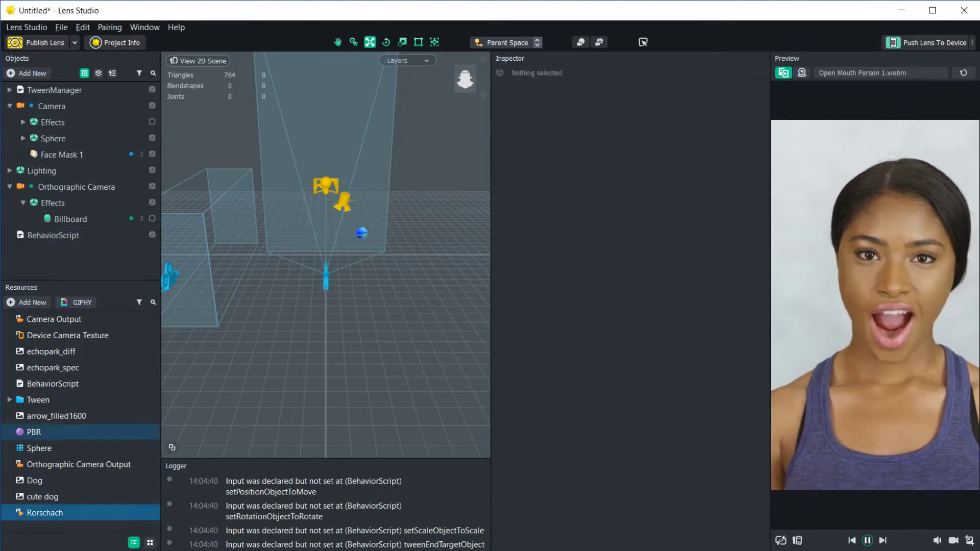
pyautogui.click(564, 195)
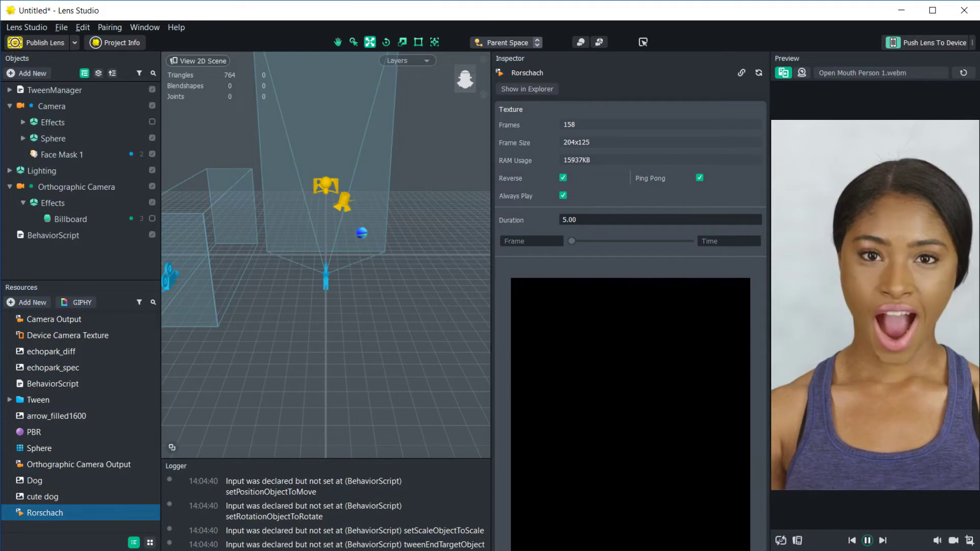
# Set the behavior script's Animate Sprite action to Play or Resume
pyautogui.click(53, 235)
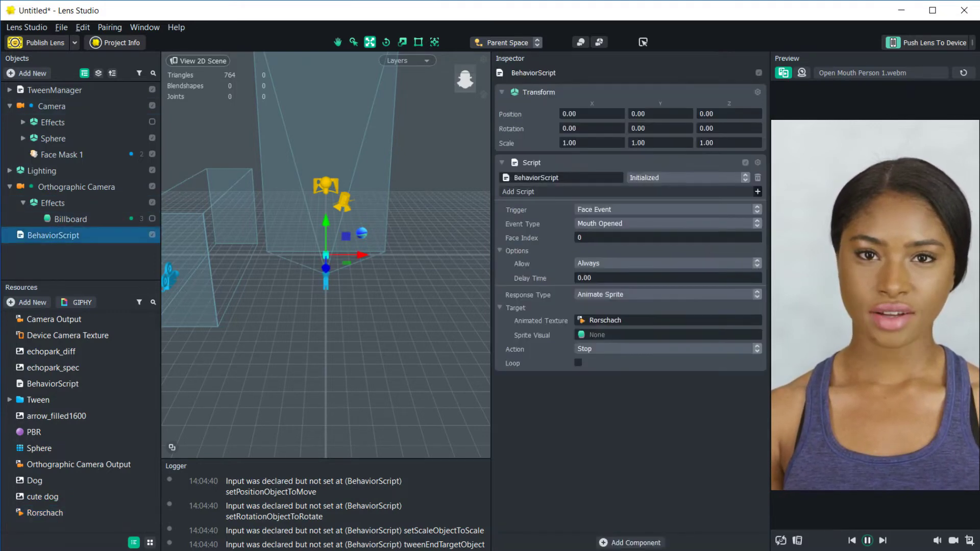
pyautogui.click(667, 349)
pyautogui.click(614, 328)
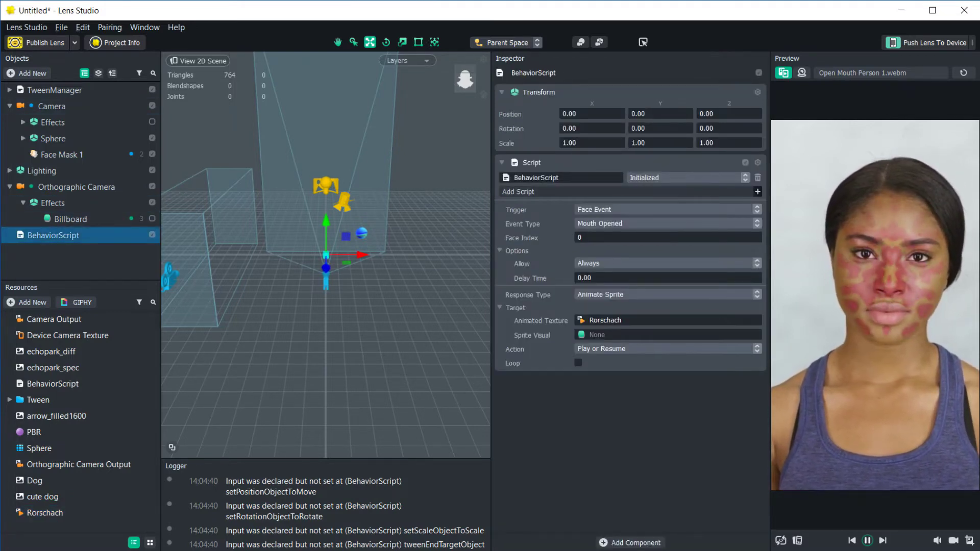
# Try the Pause action on the Rorschach animation and return the action to Play or Resume
pyautogui.click(666, 349)
pyautogui.click(596, 360)
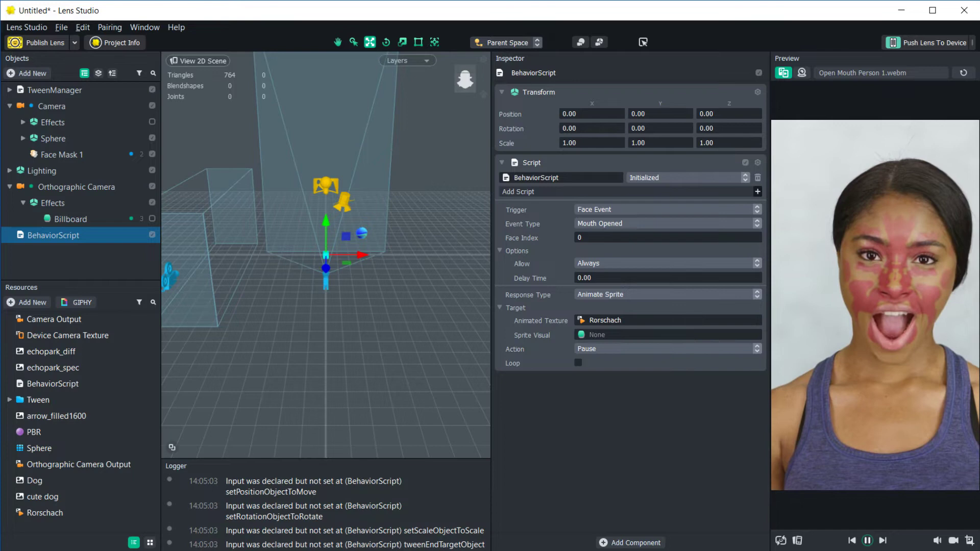
pyautogui.click(600, 349)
pyautogui.click(600, 339)
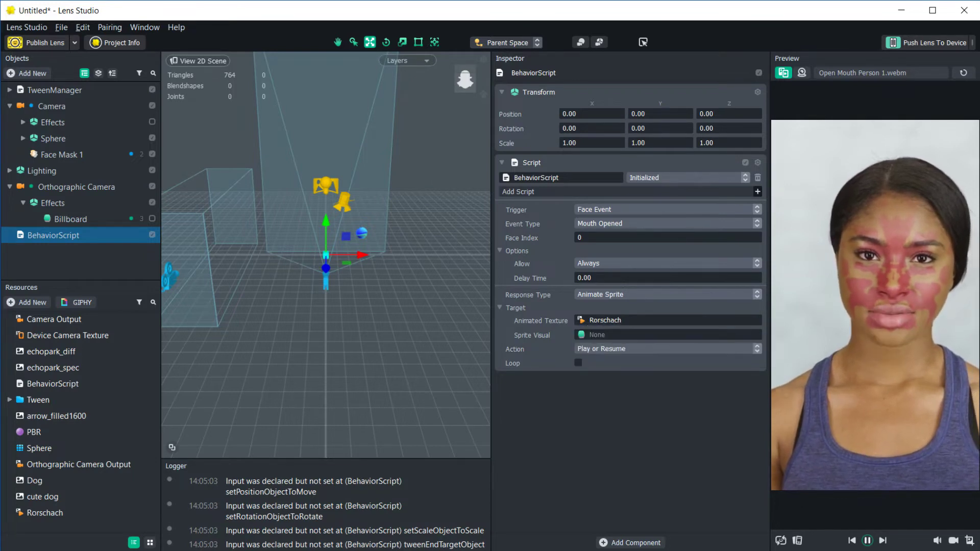
pyautogui.click(44, 512)
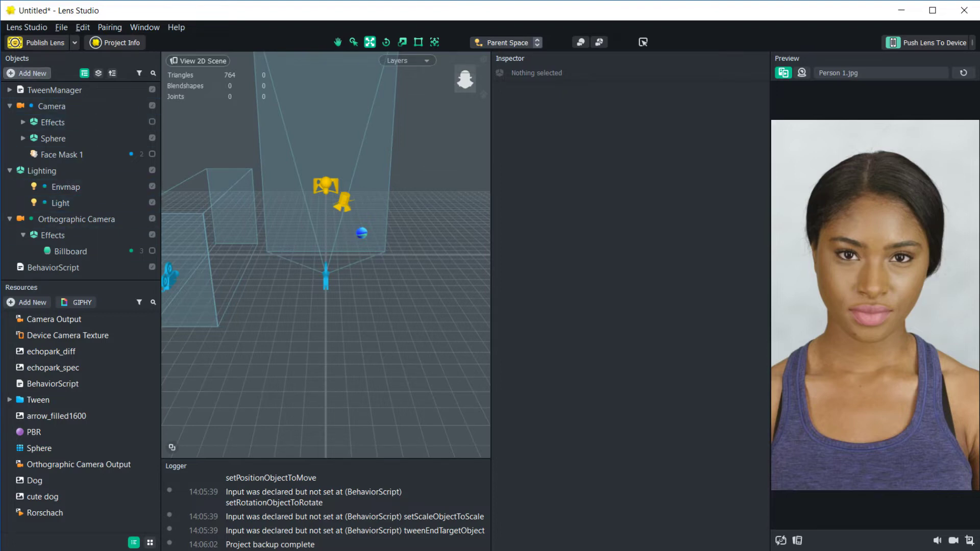
# Examine the helper scripts available for adding to the scene
pyautogui.click(27, 73)
pyautogui.click(13, 95)
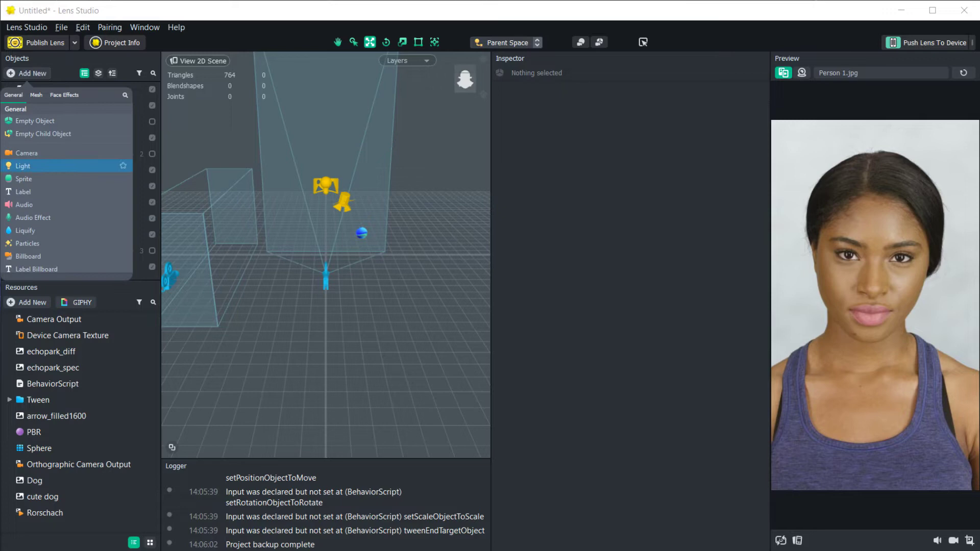
pyautogui.scroll(-2, 67, 174)
pyautogui.moveTo(51, 226)
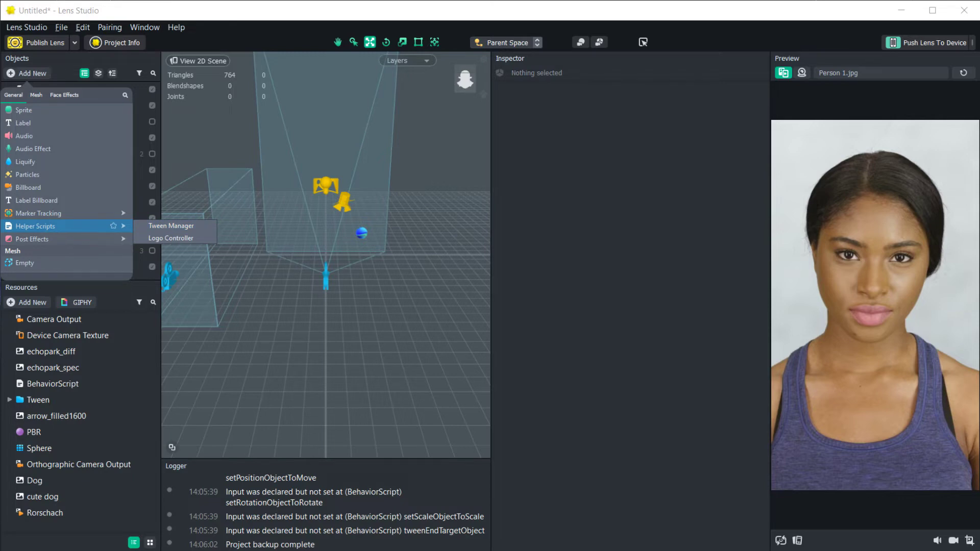
pyautogui.press('Escape')
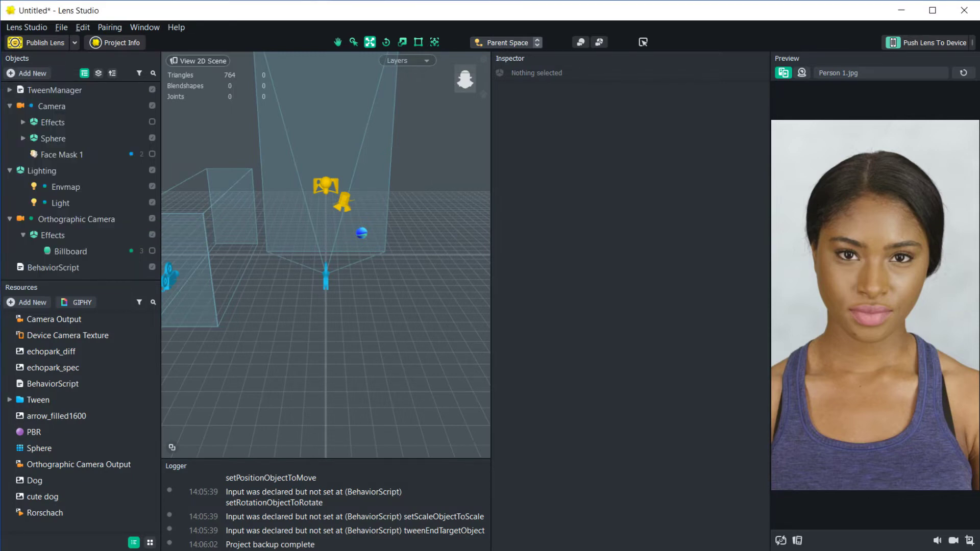
# Check for Lens Studio updates and close the version notice
pyautogui.click(27, 27)
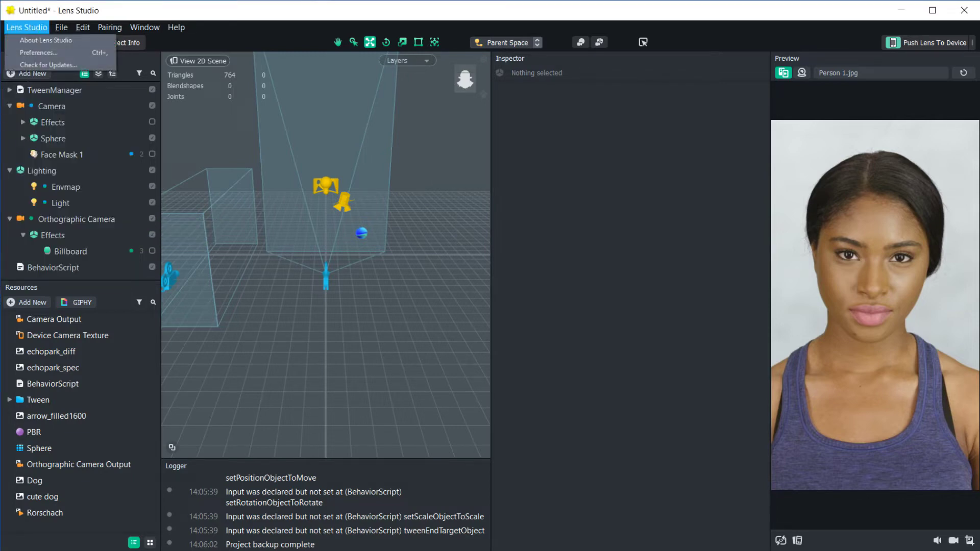
pyautogui.press('Return')
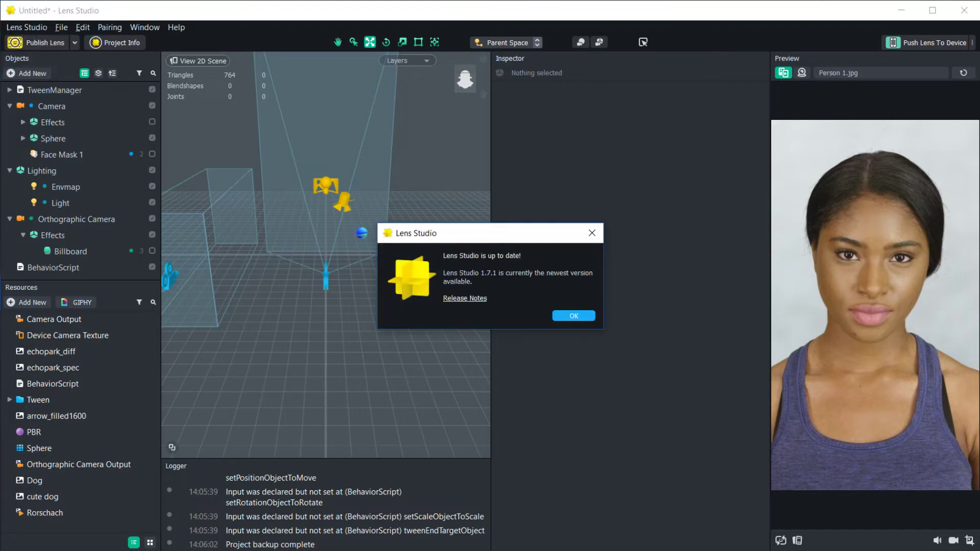
pyautogui.moveTo(481, 272); pyautogui.dragTo(496, 273)
pyautogui.press('Return')
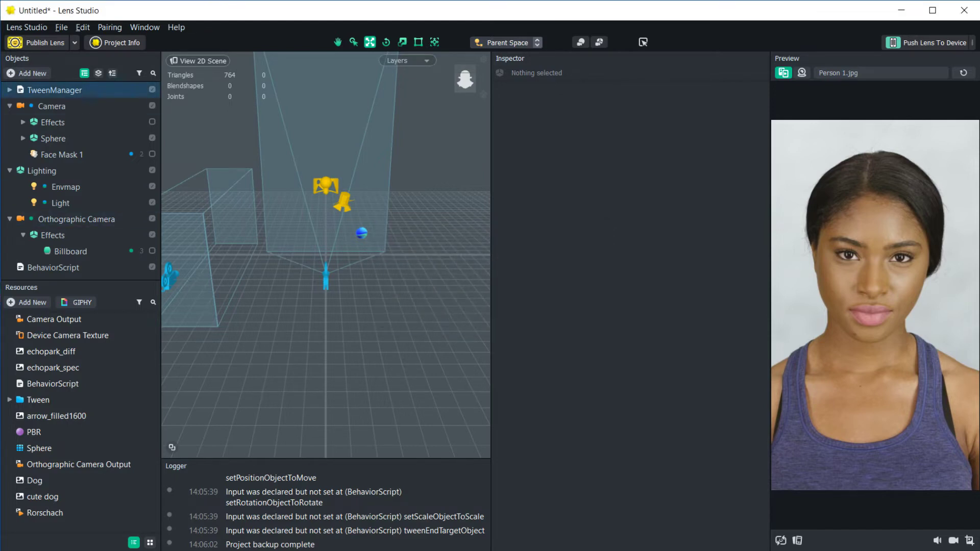
# Inspect the TweenManager object's scripts and collapse the Lighting and Orthographic Camera groups
pyautogui.click(54, 90)
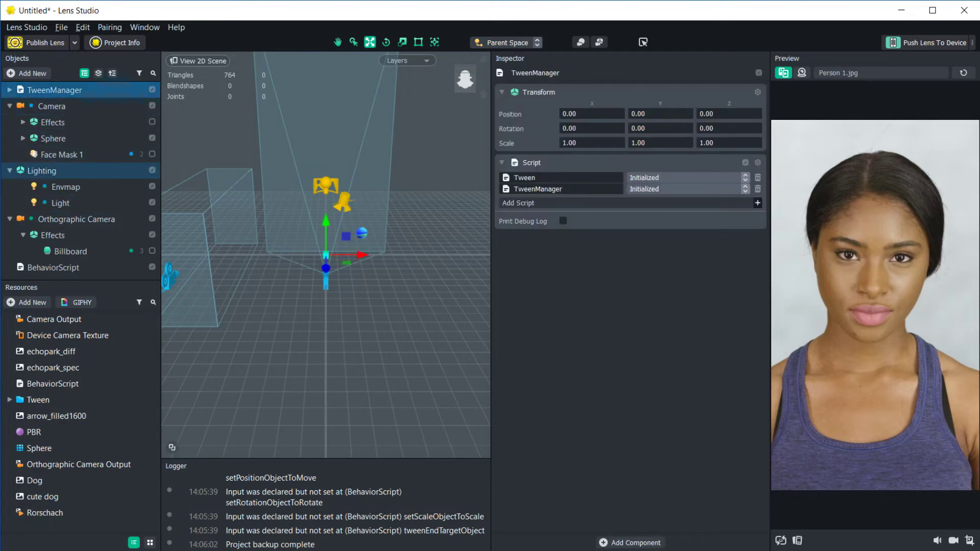
pyautogui.click(10, 170)
pyautogui.click(9, 187)
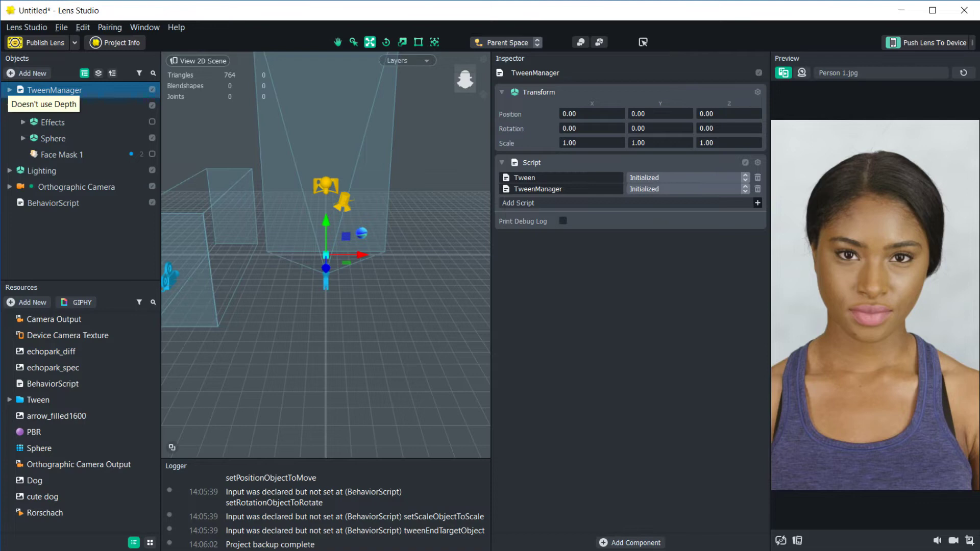
pyautogui.click(9, 90)
pyautogui.press('Left')
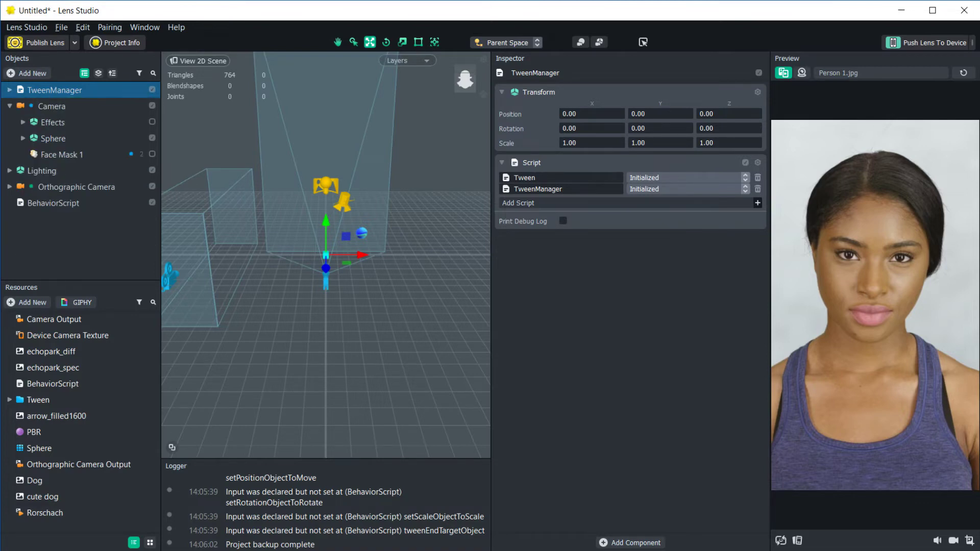
# Add another Tween Manager helper script to the scene
pyautogui.click(28, 73)
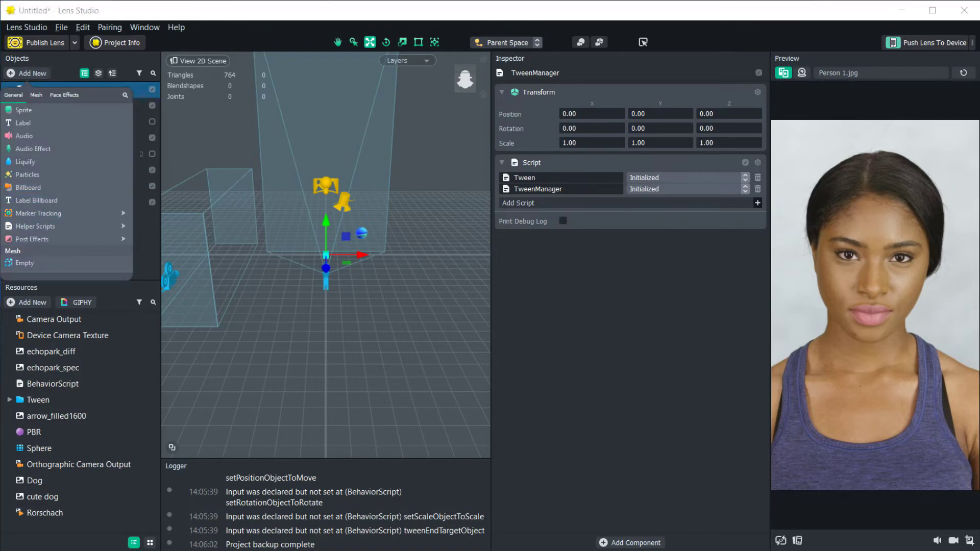
pyautogui.click(53, 203)
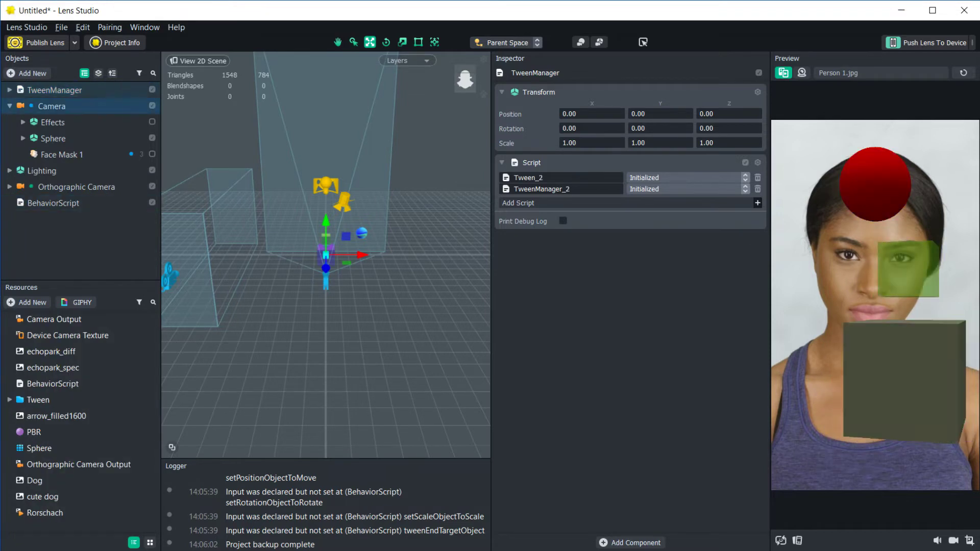
# Delete the example objects and example tweens of the duplicate TweenManager, leaving only the original TweenManager in the scene
pyautogui.press('Right')
pyautogui.moveTo(68, 154); pyautogui.dragTo(51, 162)
pyautogui.click(9, 90)
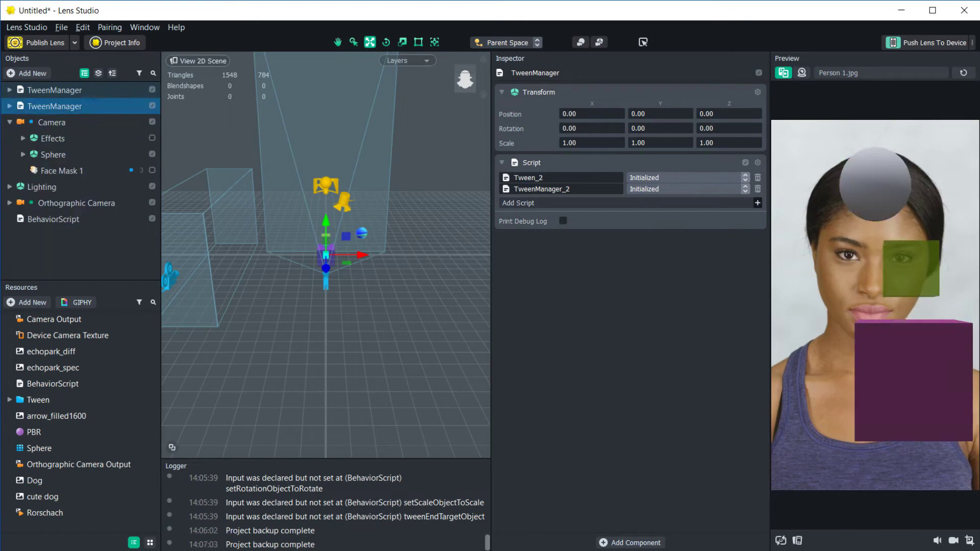
pyautogui.click(10, 106)
pyautogui.click(82, 122)
pyautogui.hotkey('shift', 'Down')
pyautogui.hotkey('shift', 'Down')
pyautogui.hotkey('shift', 'Down')
pyautogui.hotkey('shift', 'Down')
pyautogui.hotkey('shift', 'Down')
pyautogui.hotkey('shift', 'Down')
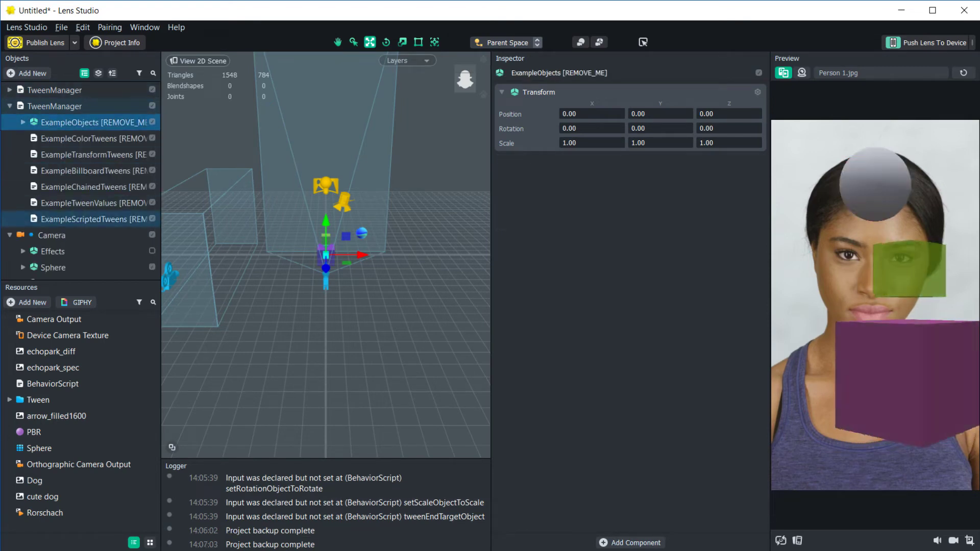
pyautogui.press('Delete')
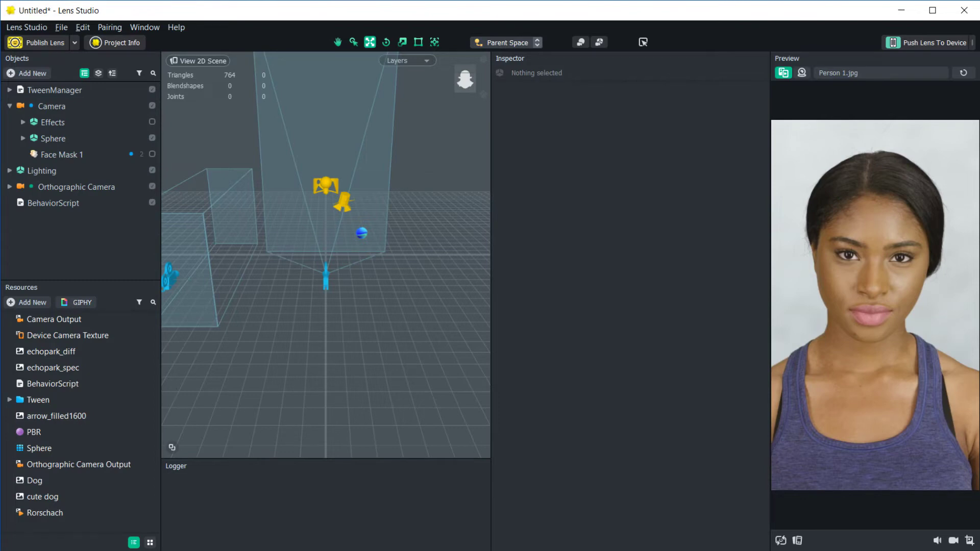
pyautogui.press('Up')
pyautogui.press('Up')
pyautogui.press('Up')
pyautogui.press('Up')
pyautogui.press('Up')
pyautogui.press('Up')
pyautogui.press('Up')
pyautogui.press('Up')
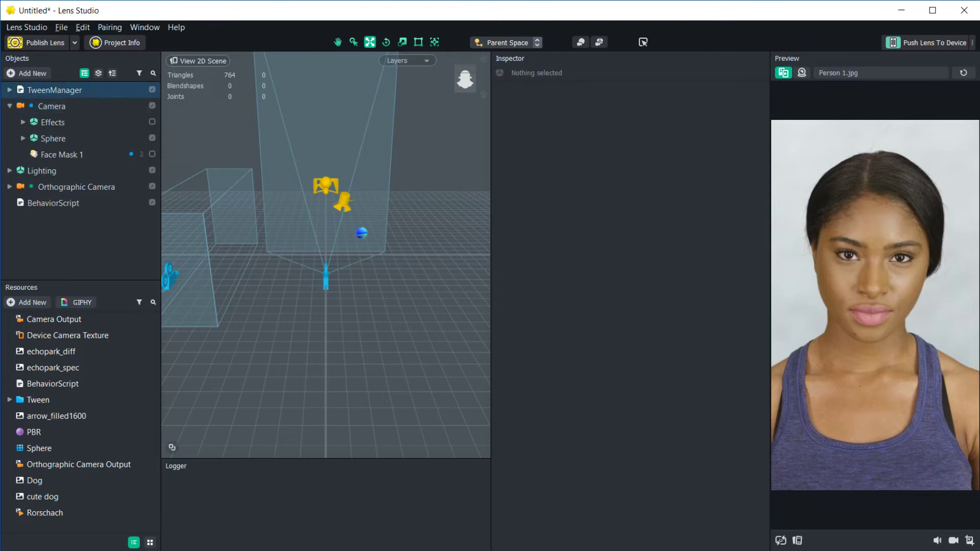
# Enable the Effects object under Camera and bring up the TweenTransform settings of its nested Arrow sprite
pyautogui.click(152, 121)
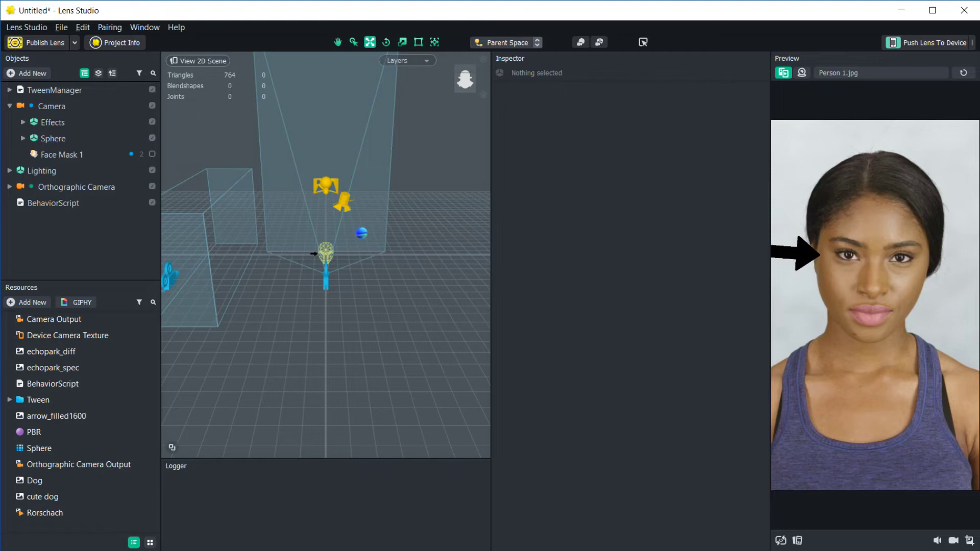
pyautogui.click(23, 122)
pyautogui.click(36, 138)
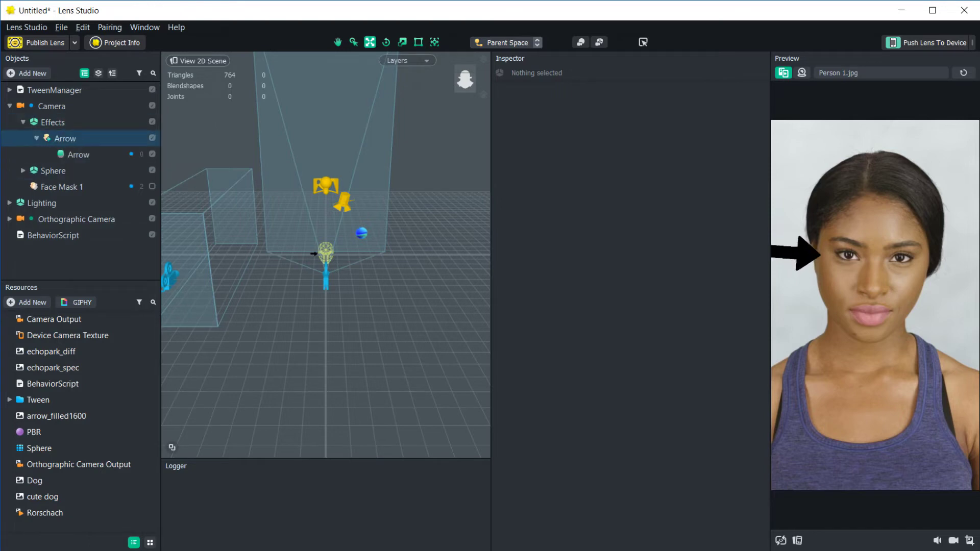
pyautogui.click(78, 154)
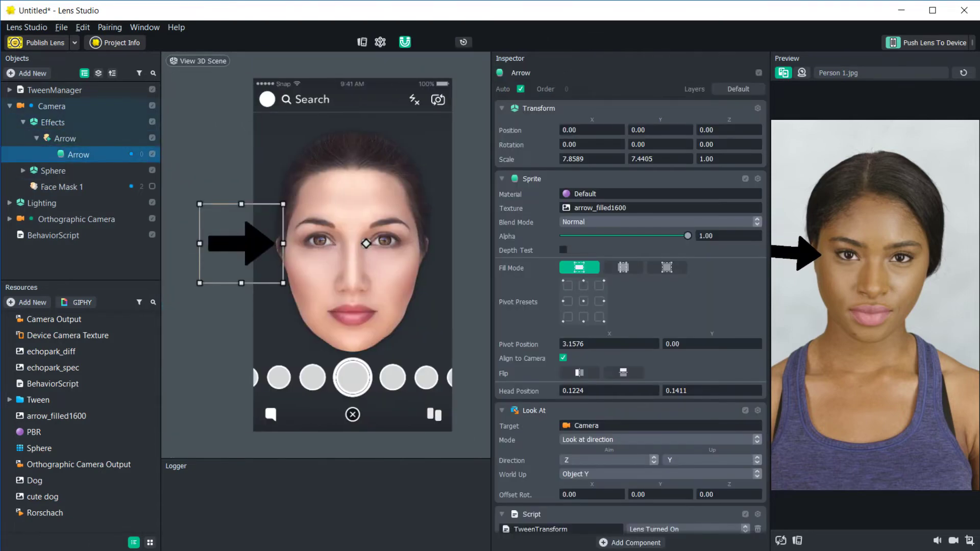
pyautogui.scroll(-5, 631, 316)
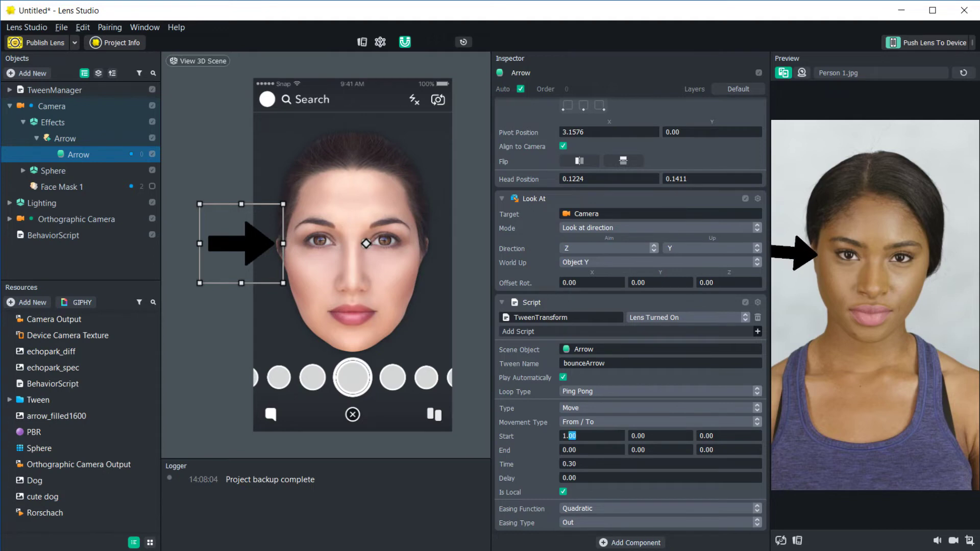
pyautogui.click(576, 450)
# Try the Loop type on the Arrow sprite's bounceArrow tween and return it to Ping Pong
pyautogui.click(659, 391)
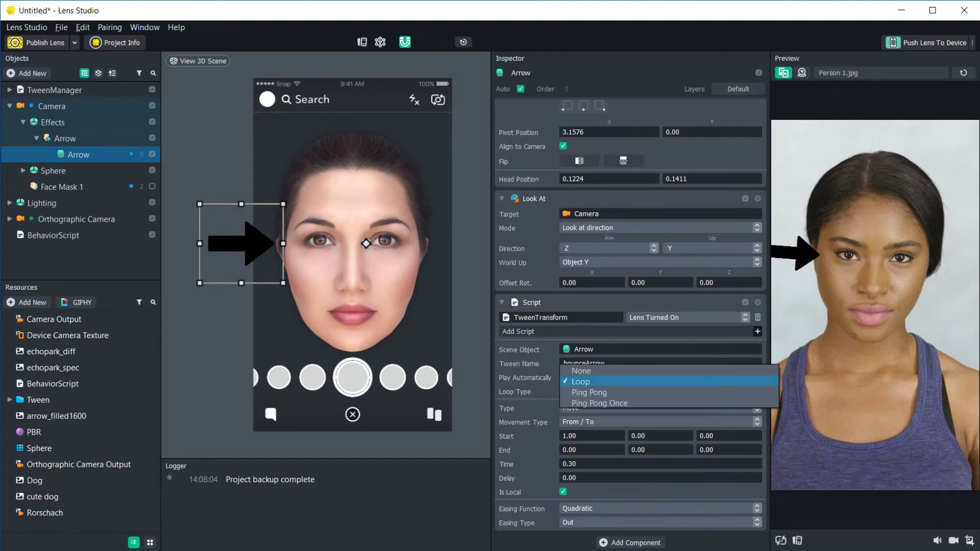
pyautogui.click(575, 381)
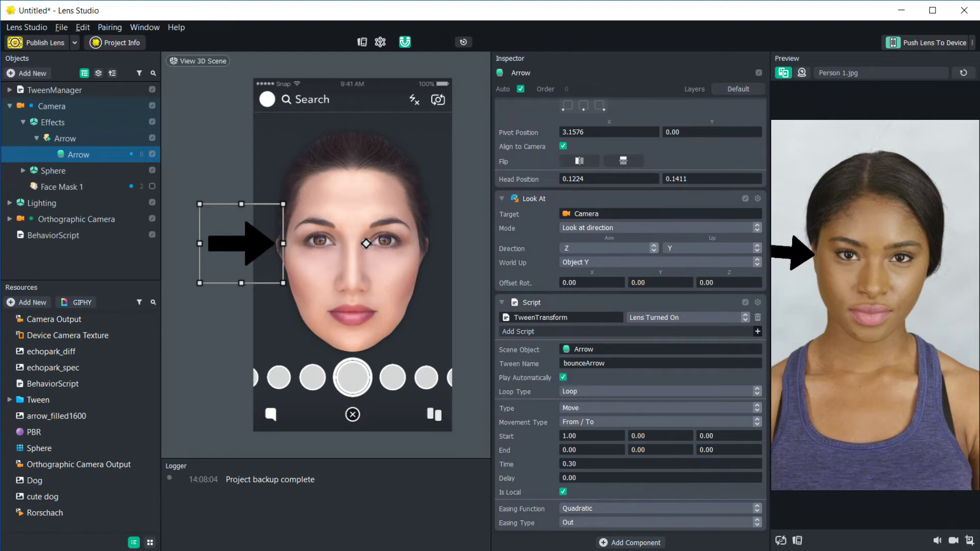
pyautogui.click(659, 391)
pyautogui.click(574, 378)
pyautogui.click(582, 391)
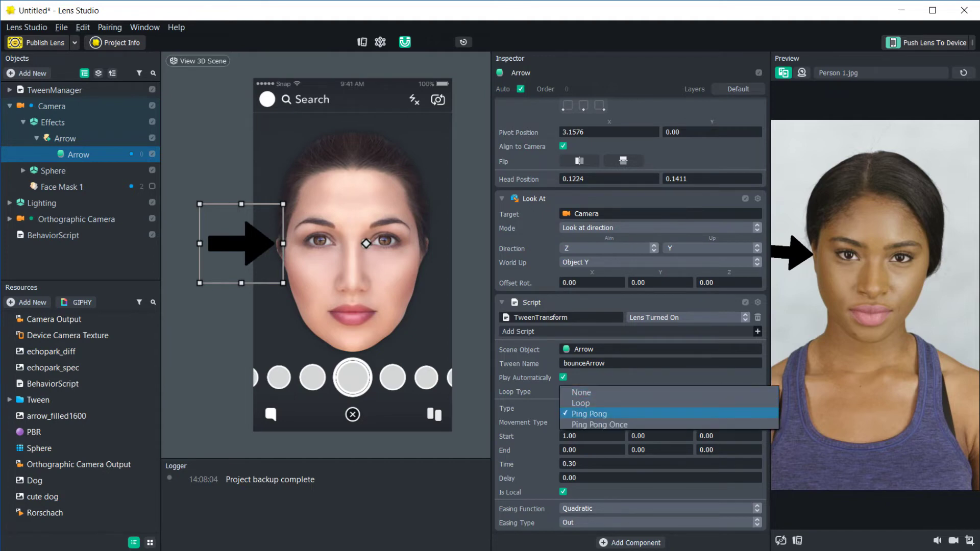
pyautogui.click(589, 414)
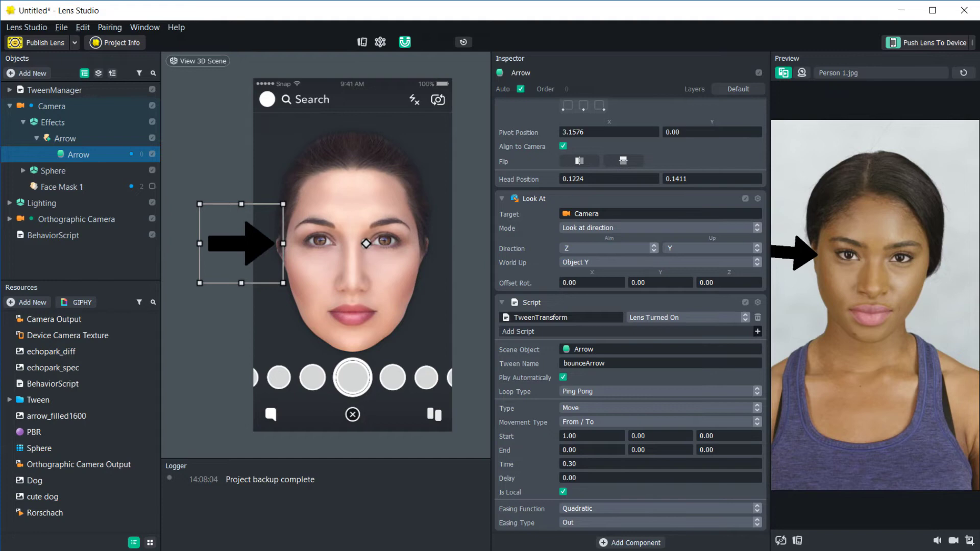
# Collapse Camera, expand TweenManager and examine the arrowUp and arrowDown tween settings of Arrow Tweens
pyautogui.click(9, 106)
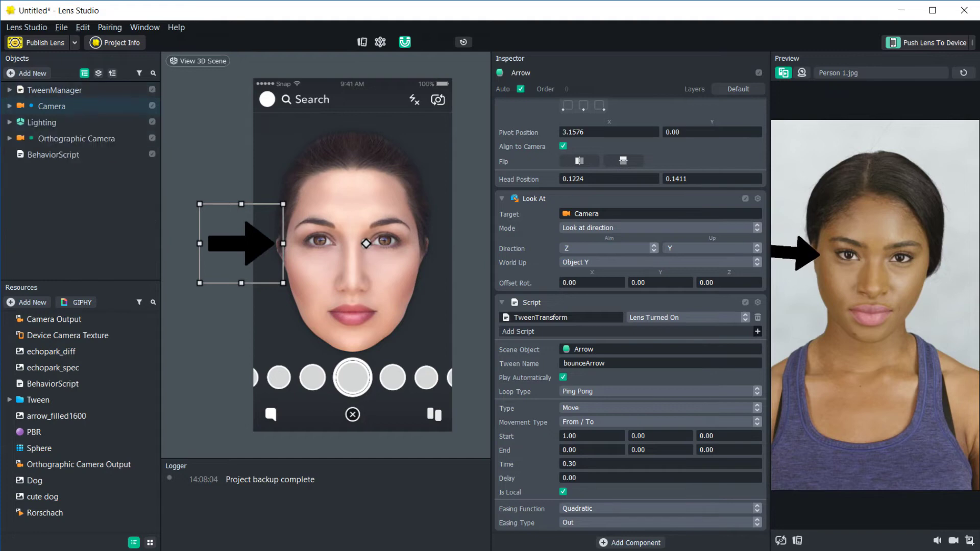
pyautogui.click(10, 90)
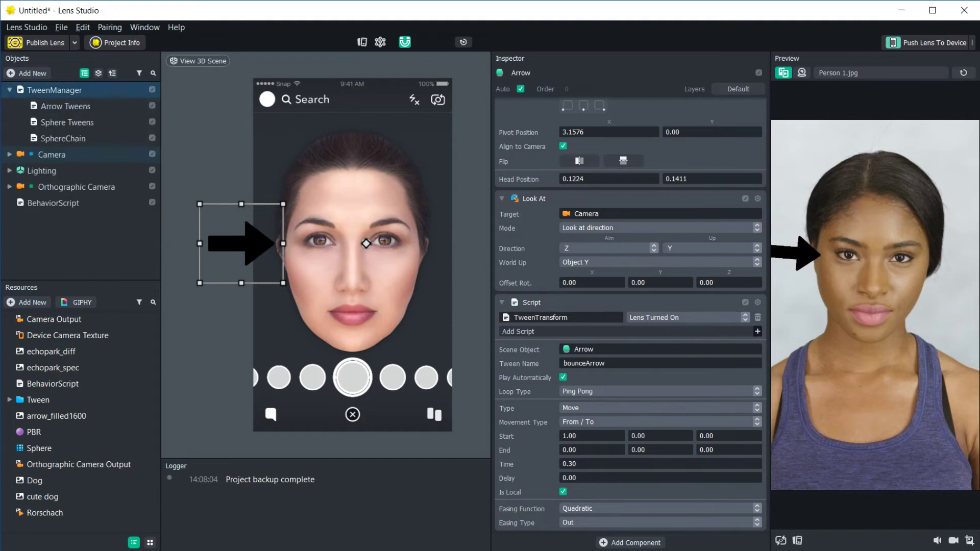
pyautogui.press('Down')
pyautogui.press('Down')
pyautogui.press('Down')
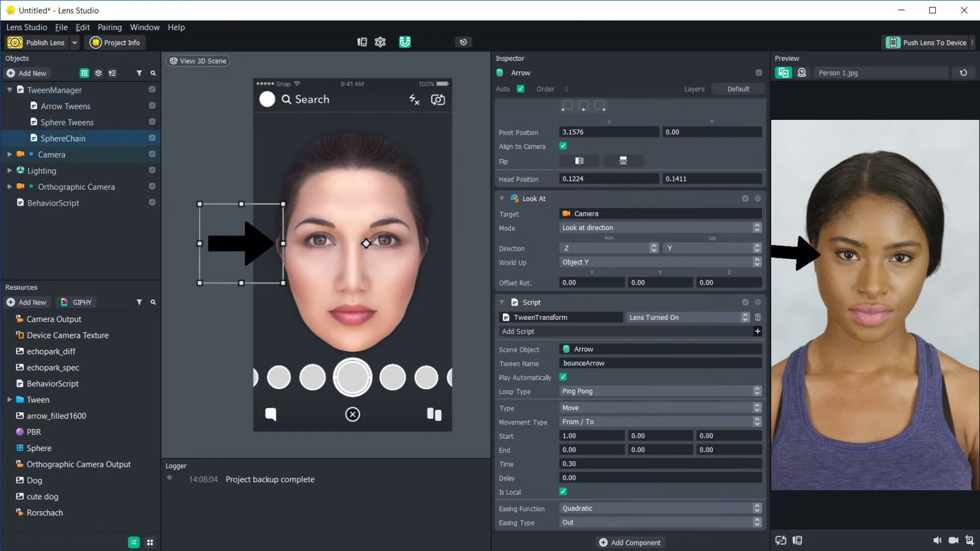
pyautogui.press('Up')
pyautogui.press('Up')
pyautogui.press('Down')
pyautogui.press('Down')
pyautogui.press('Up')
pyautogui.press('Up')
pyautogui.press('Up')
pyautogui.press('Down')
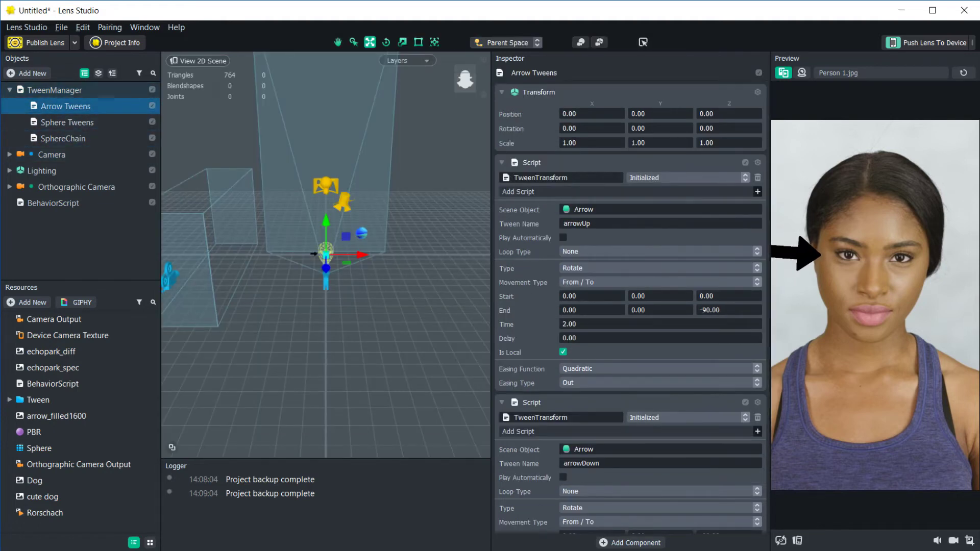
pyautogui.scroll(-3, 630, 306)
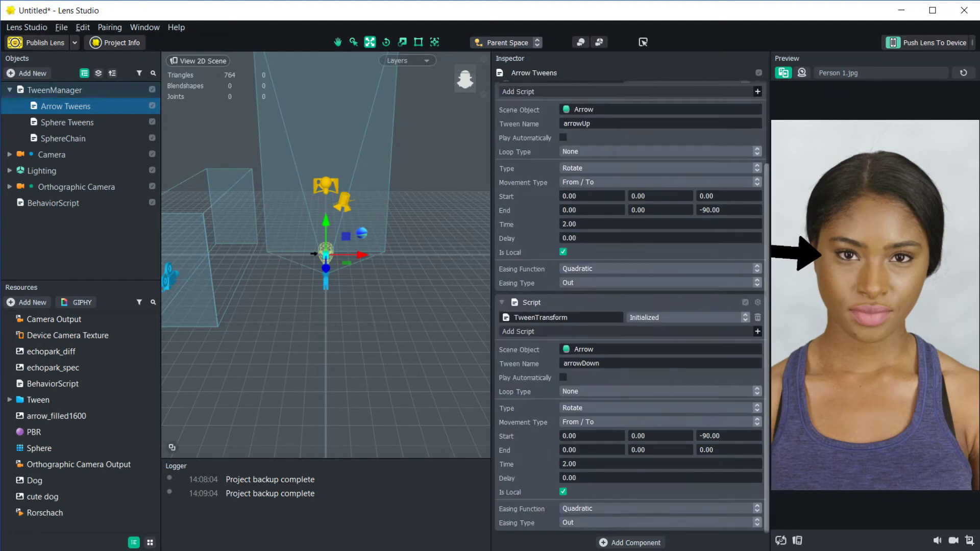
pyautogui.scroll(3, 631, 306)
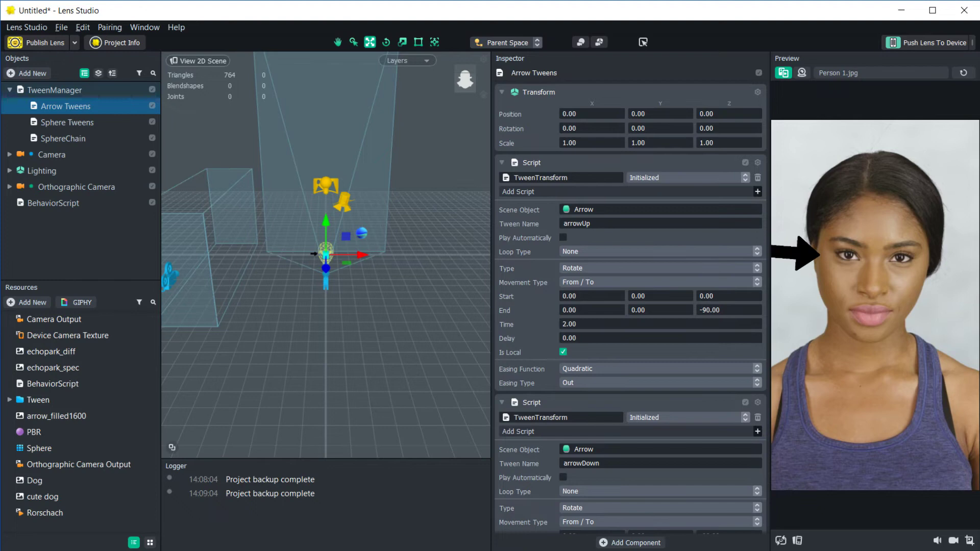
pyautogui.scroll(-2, 758, 296)
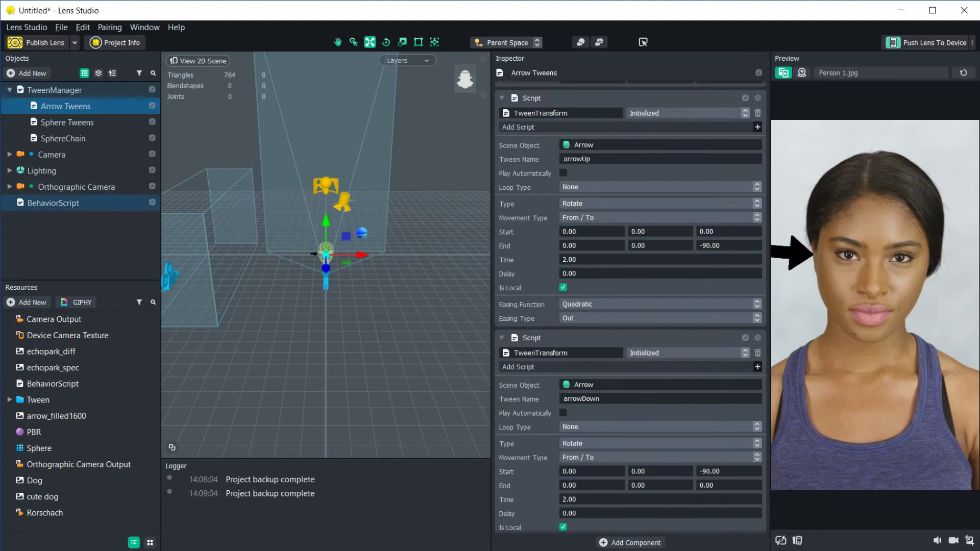
# Set the BehaviorScript's response type to Run Tween
pyautogui.click(53, 203)
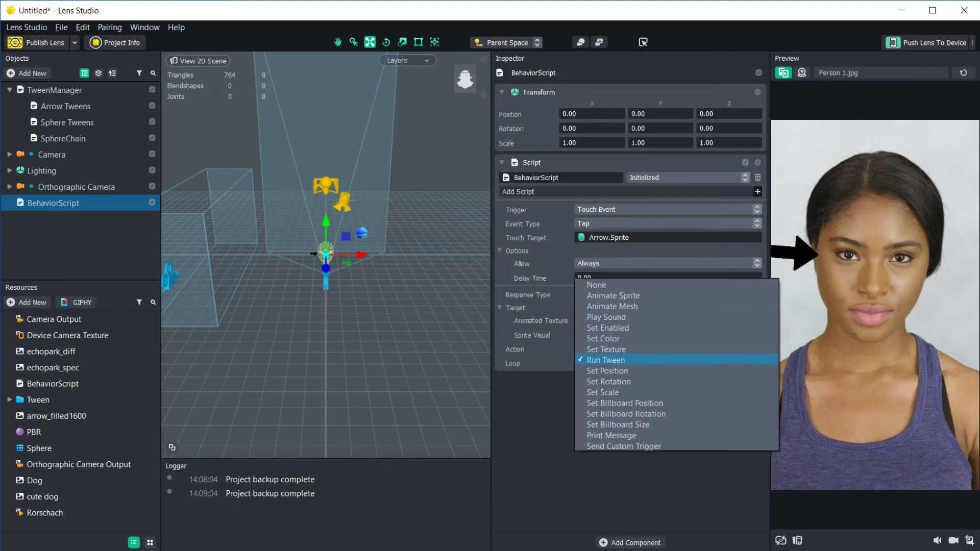
pyautogui.press('Return')
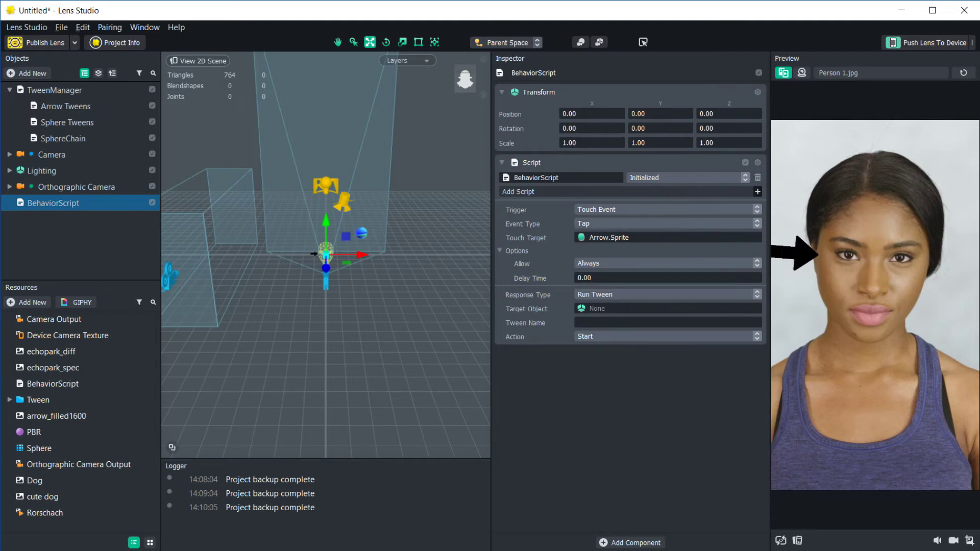
pyautogui.click(580, 322)
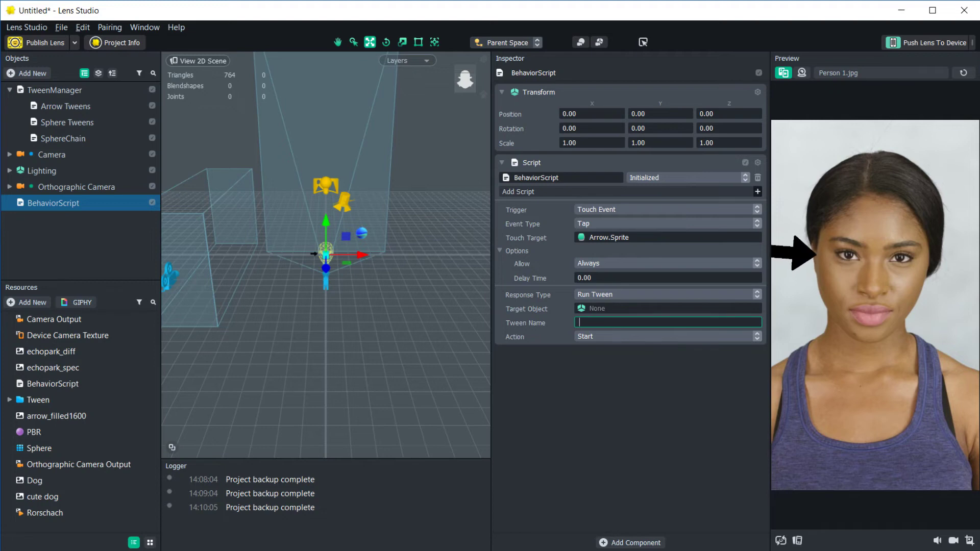
# Look through the Run Tween actions Start, Stop, Pause, Resume and Reset, keeping Start selected
pyautogui.click(667, 336)
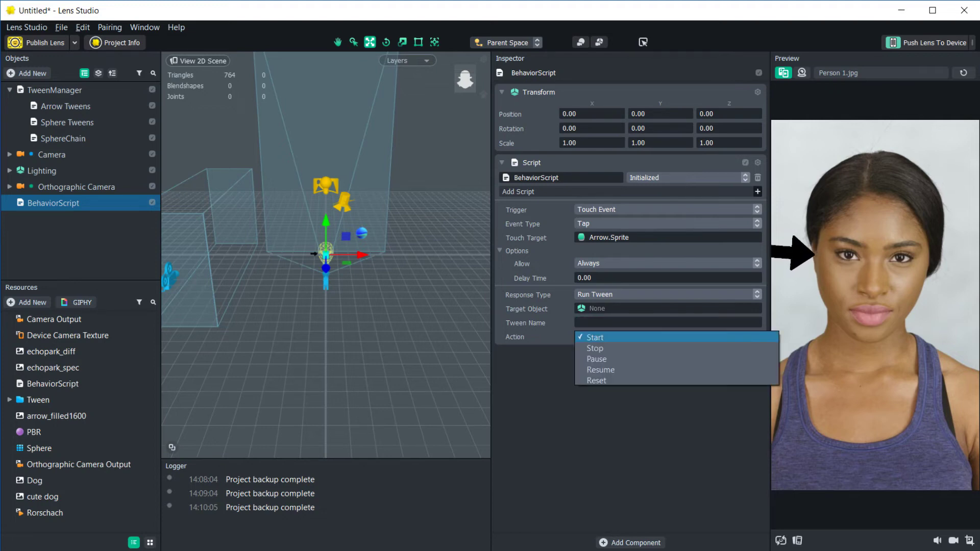
pyautogui.press('Down')
pyautogui.press('Down')
pyautogui.press('Down')
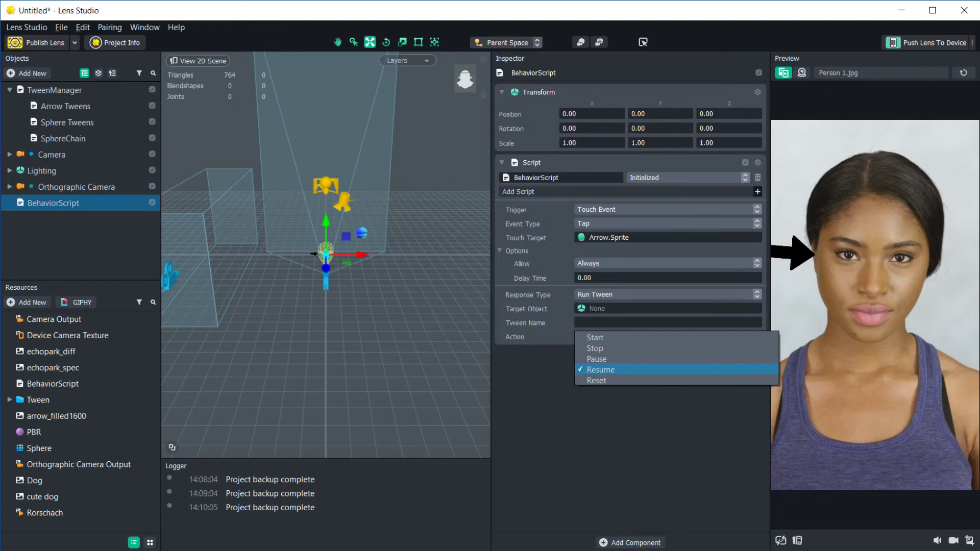
pyautogui.press('Down')
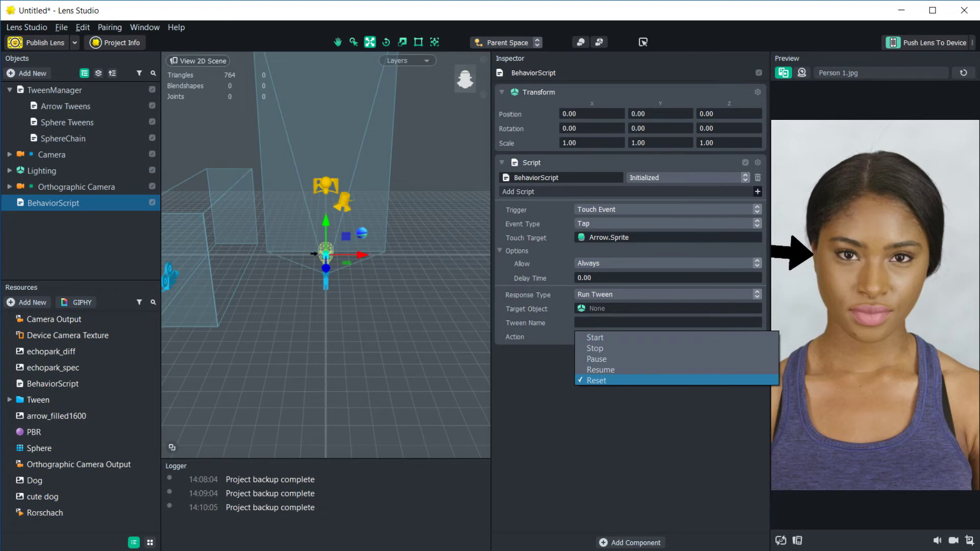
pyautogui.press('Up')
pyautogui.press('Up')
pyautogui.press('Up')
pyautogui.press('Up')
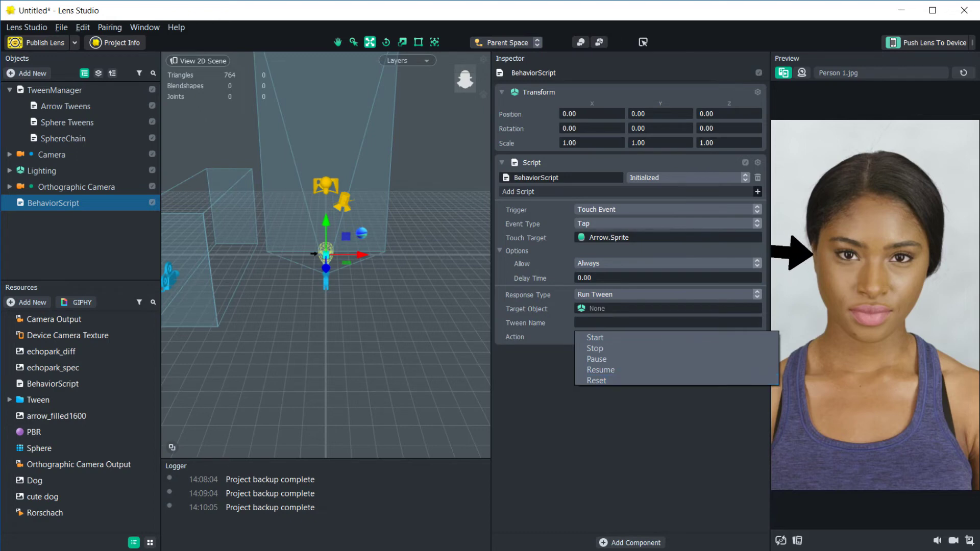
pyautogui.press('Return')
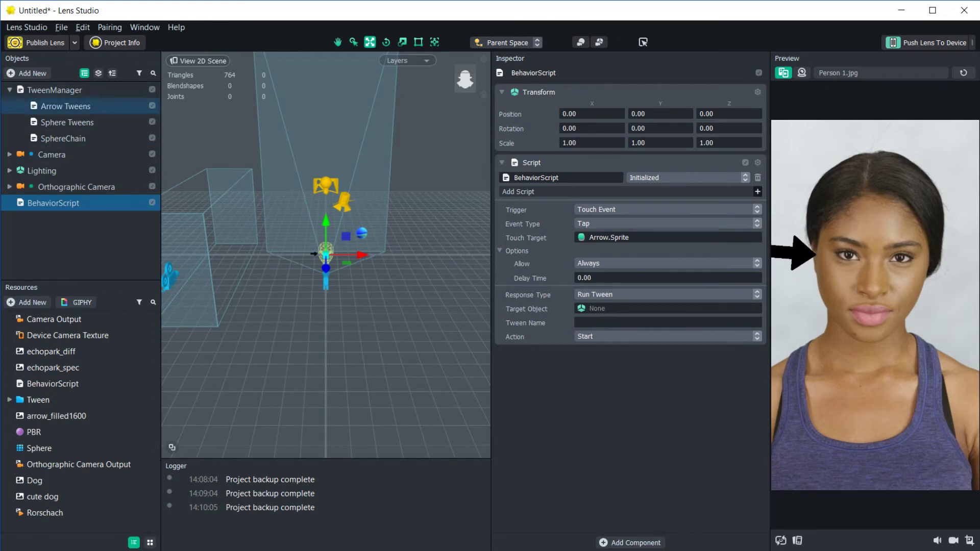
# Check the first tween's name in Arrow Tweens, and set the BehaviorScript's target object to Arrow Tweens with tween name arrowUp
pyautogui.click(65, 106)
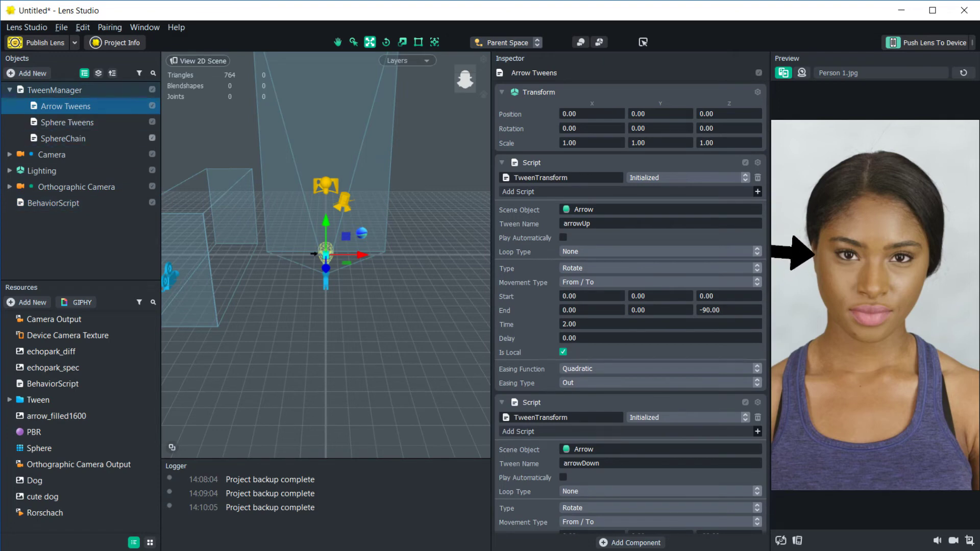
pyautogui.moveTo(594, 224); pyautogui.dragTo(564, 224)
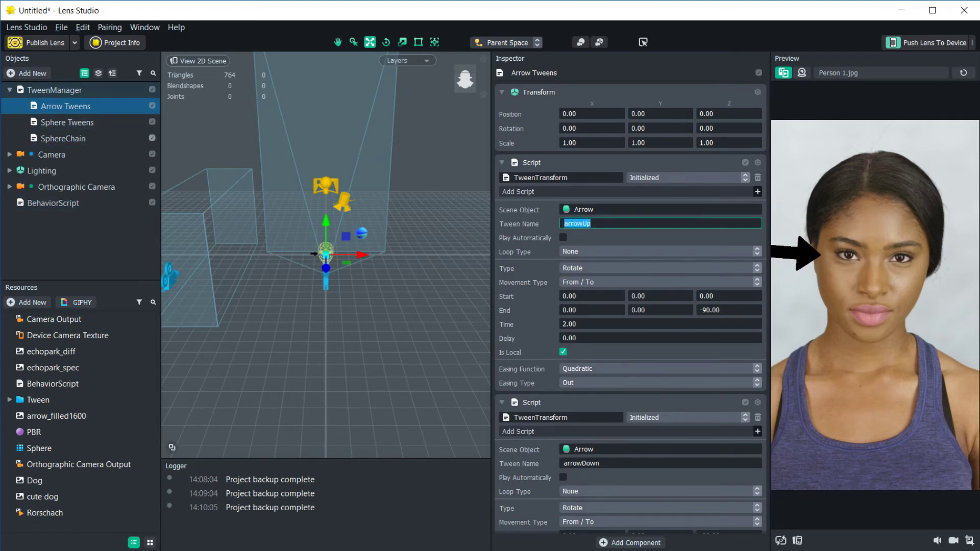
pyautogui.click(591, 224)
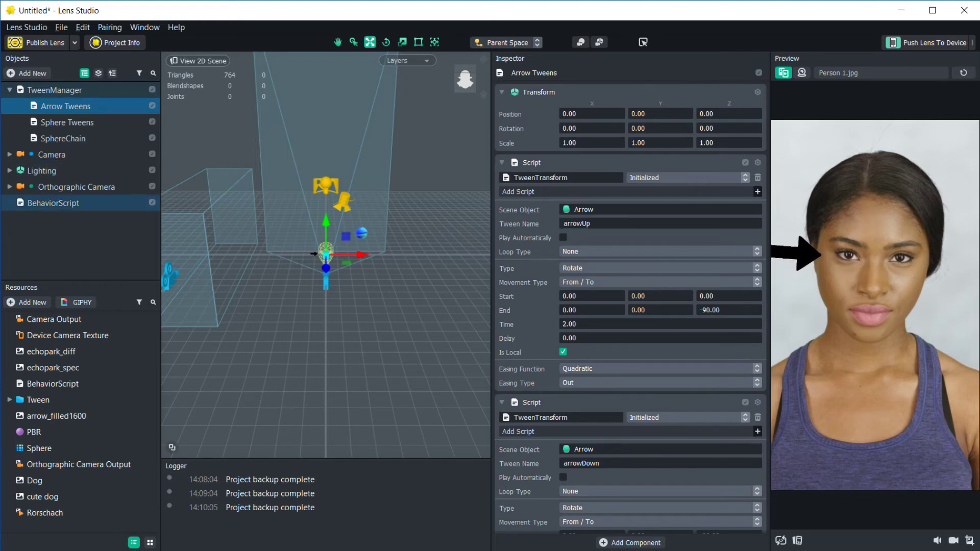
pyautogui.click(53, 203)
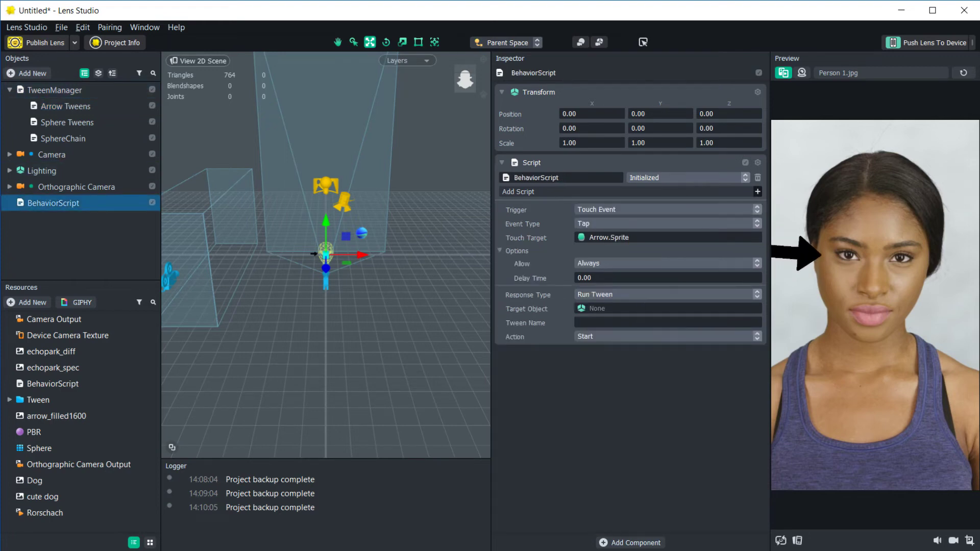
pyautogui.click(668, 308)
pyautogui.click(396, 237)
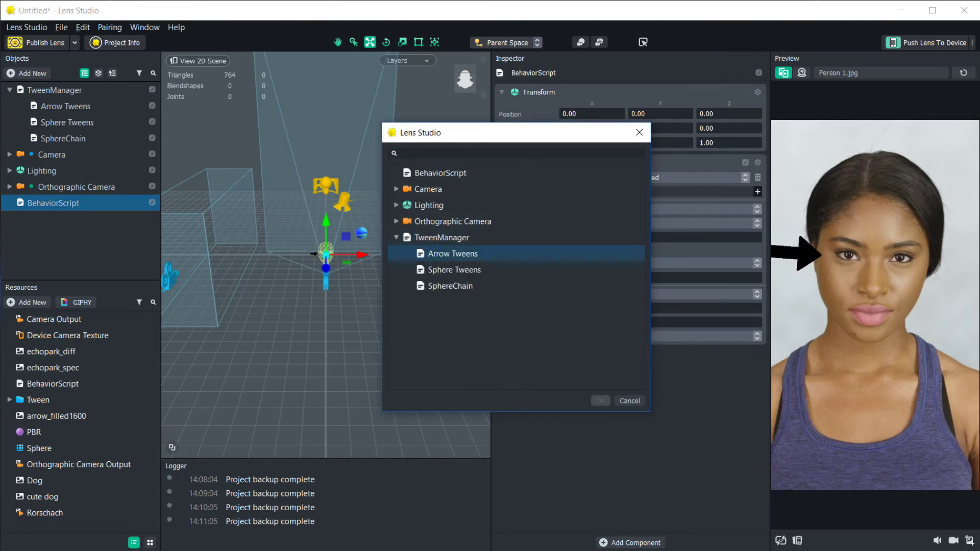
pyautogui.doubleClick(452, 254)
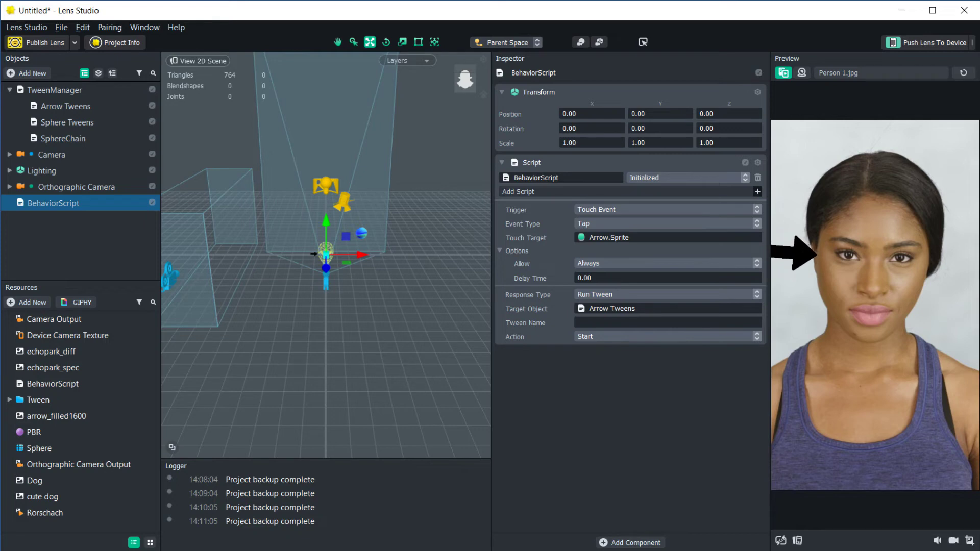
pyautogui.click(579, 323)
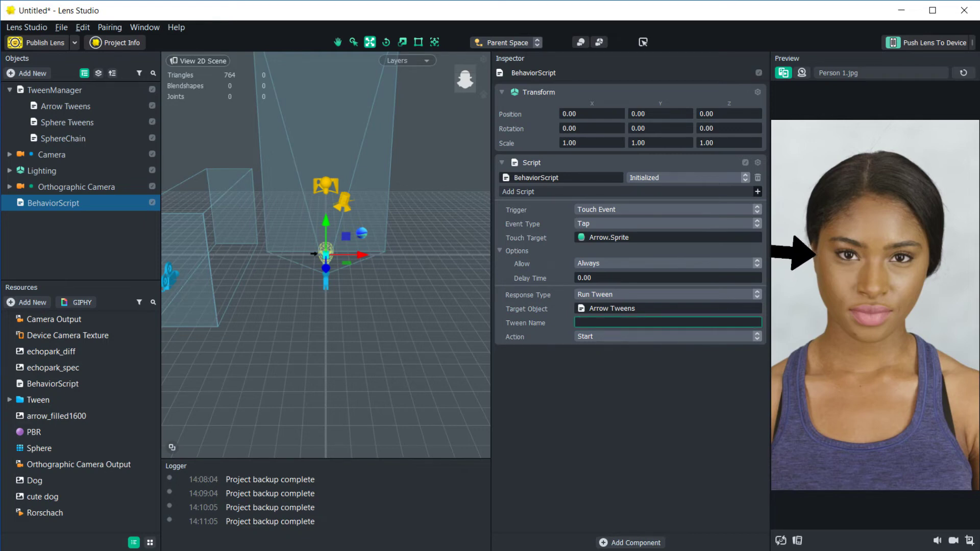
pyautogui.write('arrowUp')
pyautogui.press('Return')
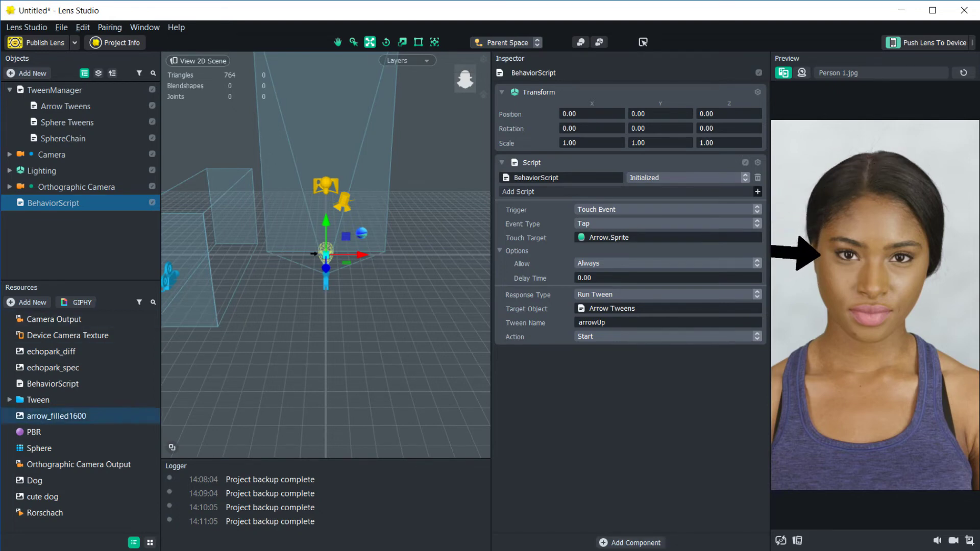
# Add a second BehaviorScript component to the BehaviorScript object and set its trigger to Tween End
pyautogui.click(52, 384)
pyautogui.moveTo(52, 383); pyautogui.dragTo(630, 419)
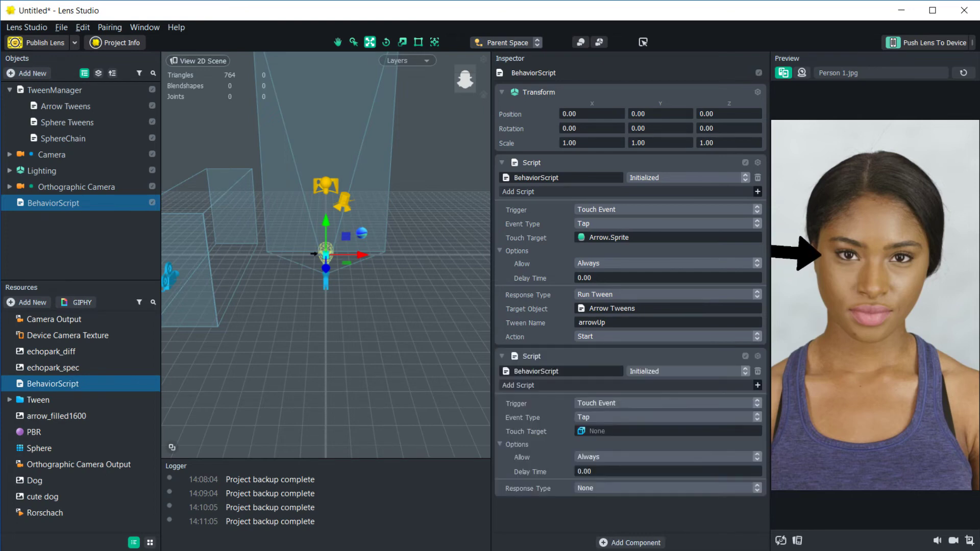
pyautogui.click(667, 403)
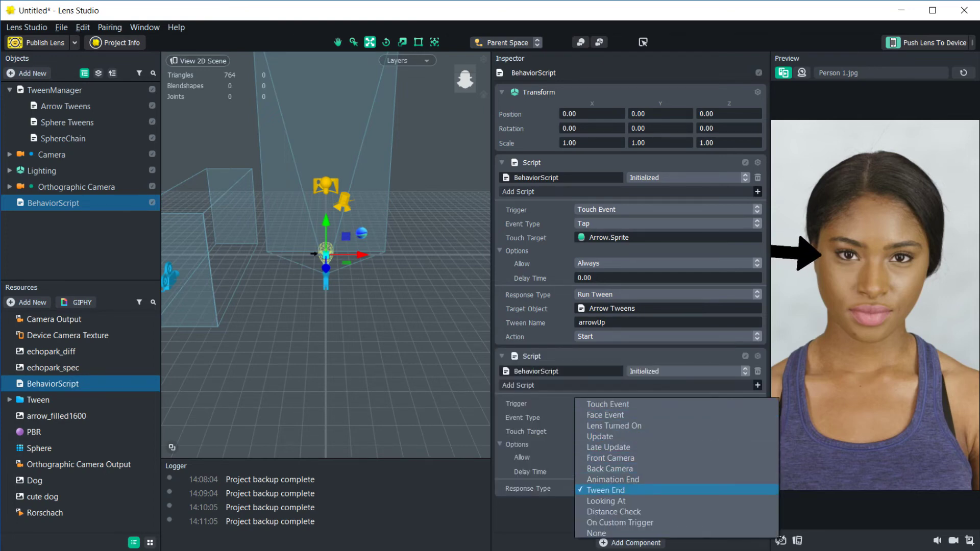
pyautogui.click(605, 490)
# Set the Tween End trigger's target object to Arrow Tweens and its tween name to arrowUp
pyautogui.click(667, 417)
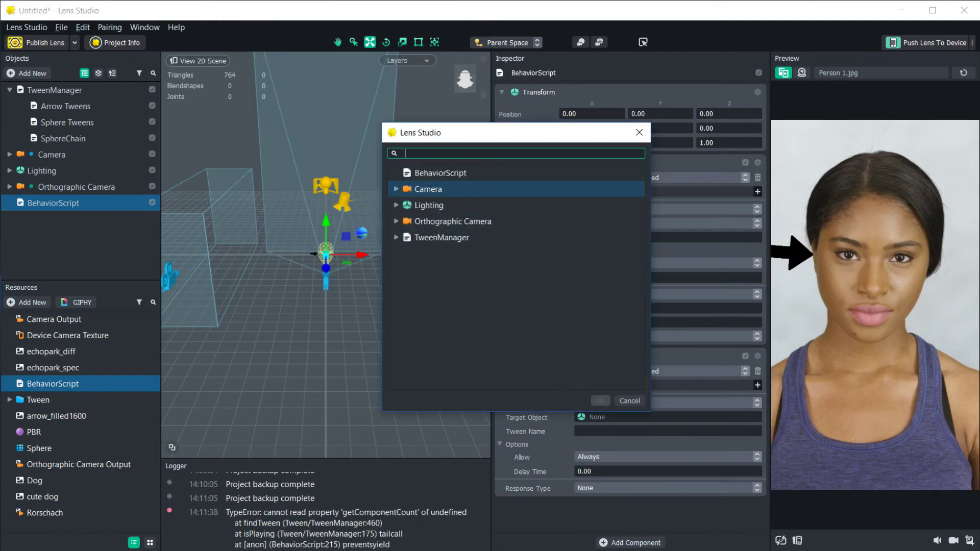
pyautogui.click(397, 238)
pyautogui.doubleClick(440, 253)
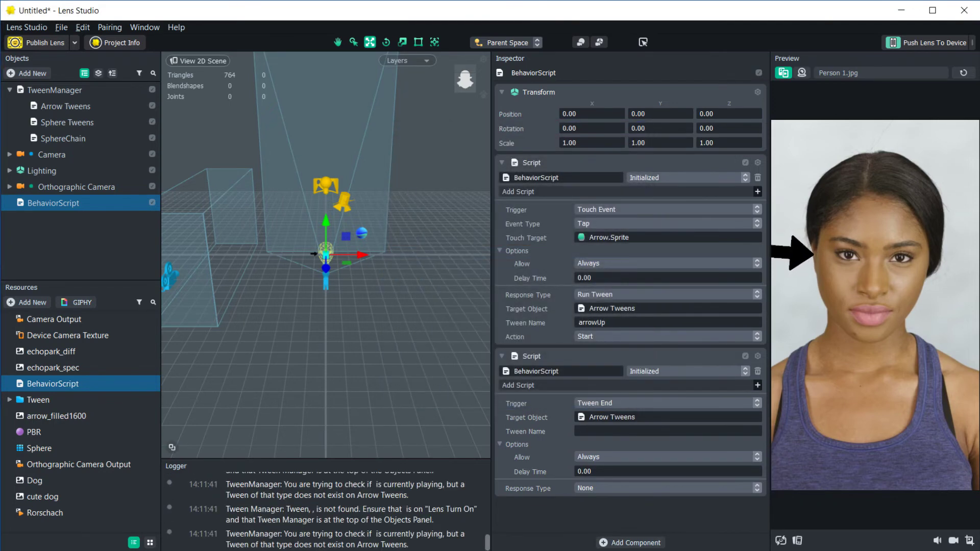
pyautogui.click(580, 431)
pyautogui.write('arrowU')
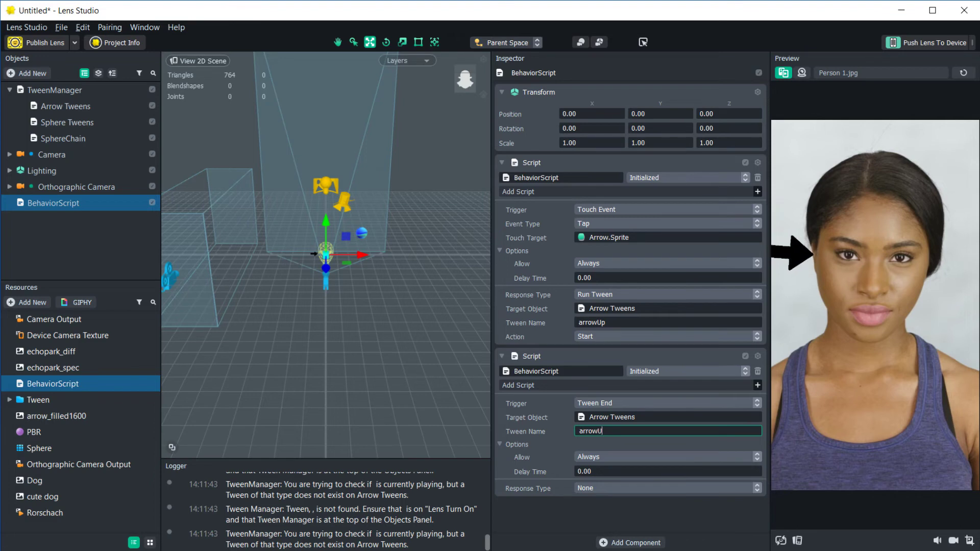
pyautogui.write('p')
# Make the second script respond with Run Tween, targeting Arrow Tweens with the tween name arrowDown
pyautogui.click(667, 488)
pyautogui.click(605, 490)
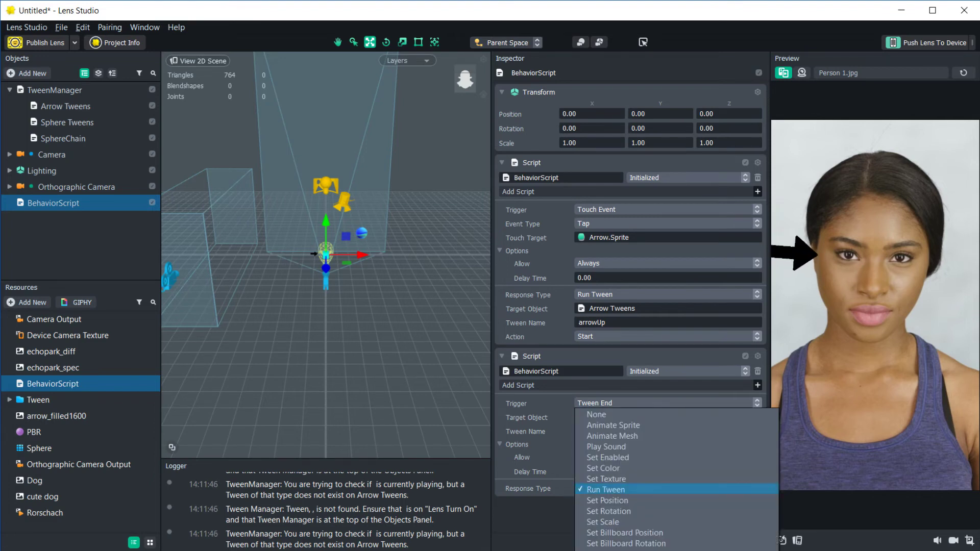
pyautogui.scroll(-1, 632, 307)
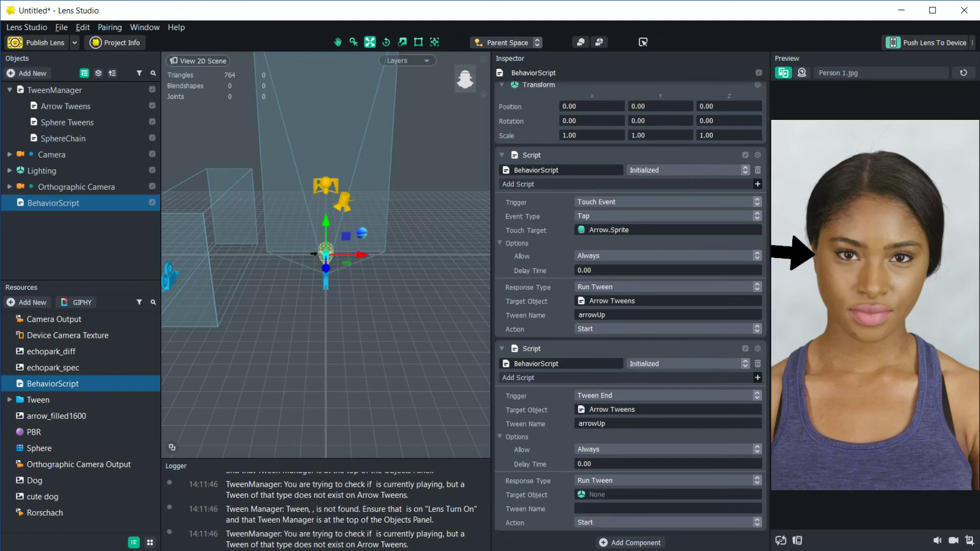
pyautogui.click(667, 495)
pyautogui.click(397, 237)
pyautogui.doubleClick(441, 254)
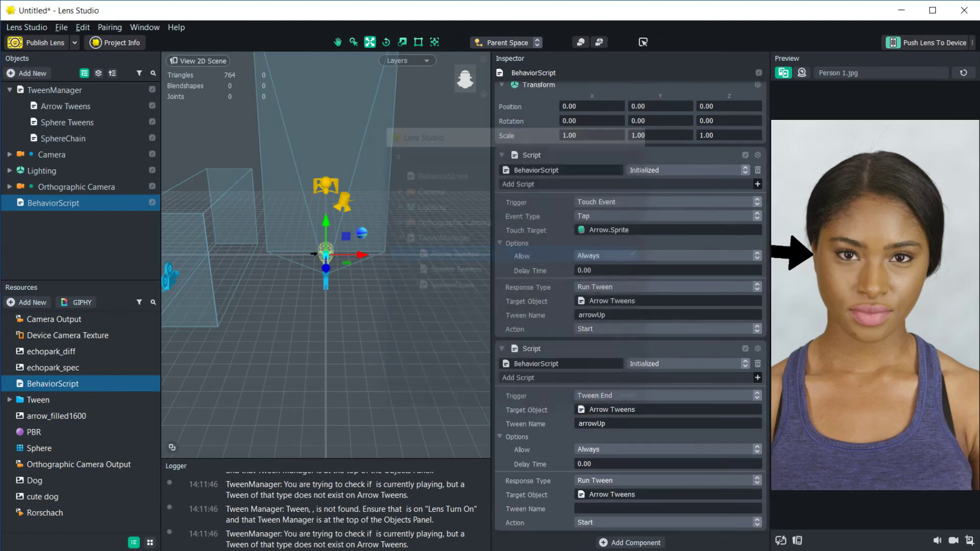
pyautogui.click(579, 508)
pyautogui.write('arrowDown')
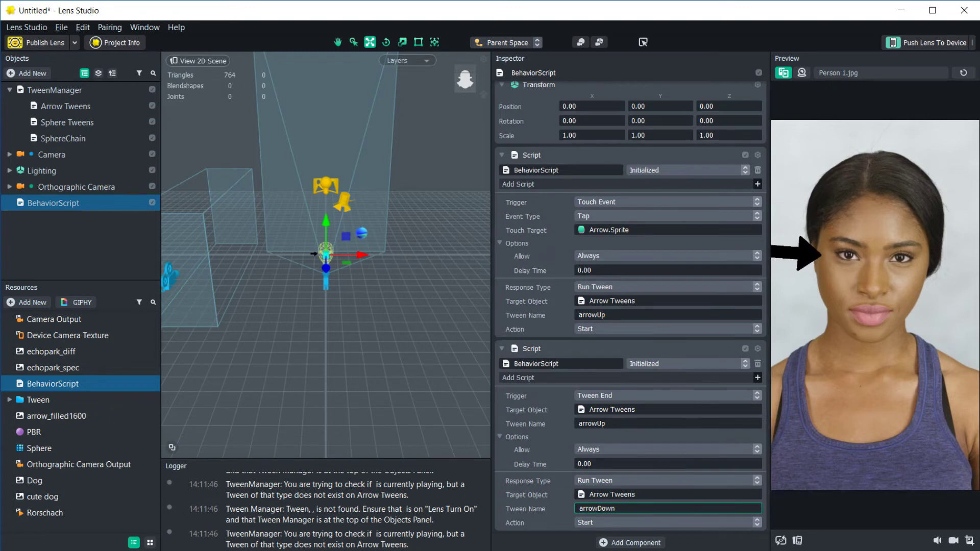
pyautogui.click(592, 464)
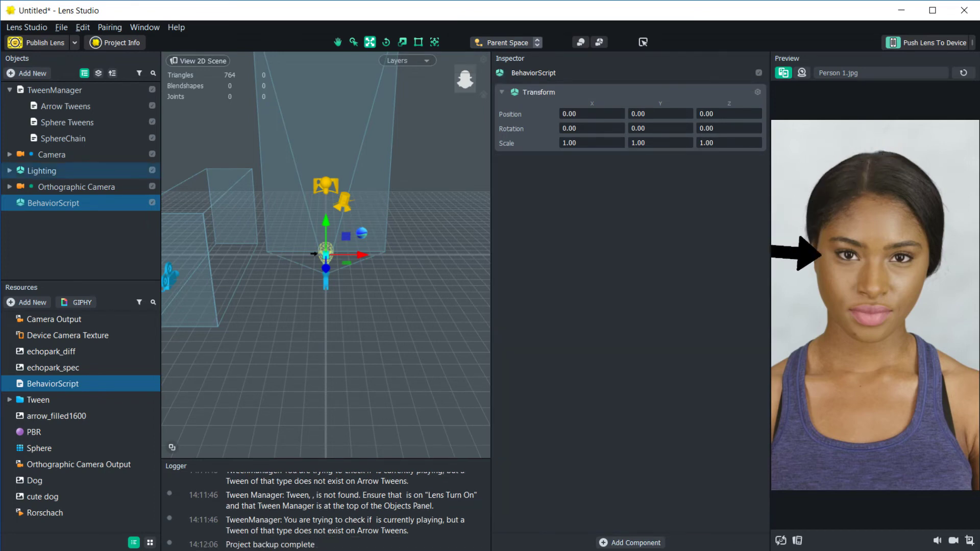
# Expand Camera in the objects hierarchy, disable its Effects object and collapse that branch
pyautogui.click(9, 154)
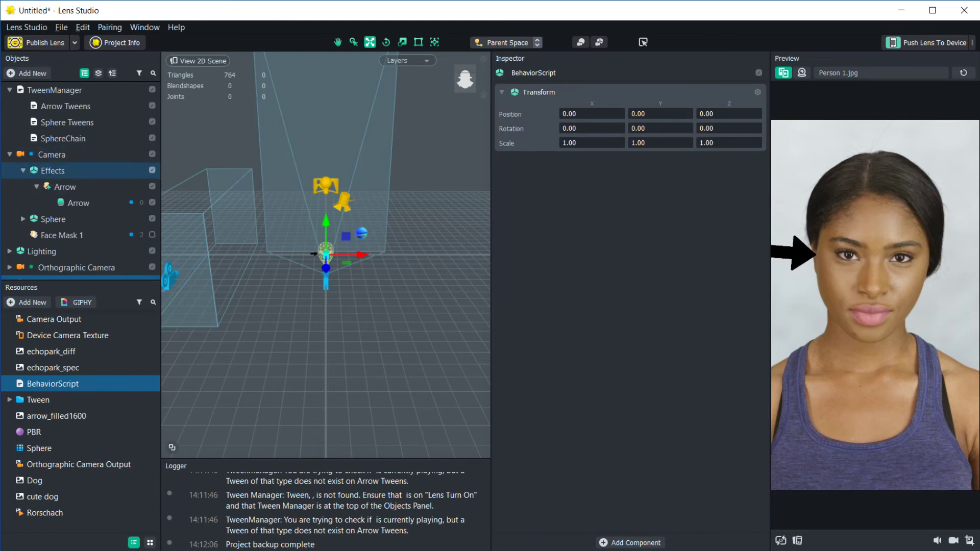
pyautogui.click(152, 171)
pyautogui.click(9, 155)
pyautogui.click(9, 154)
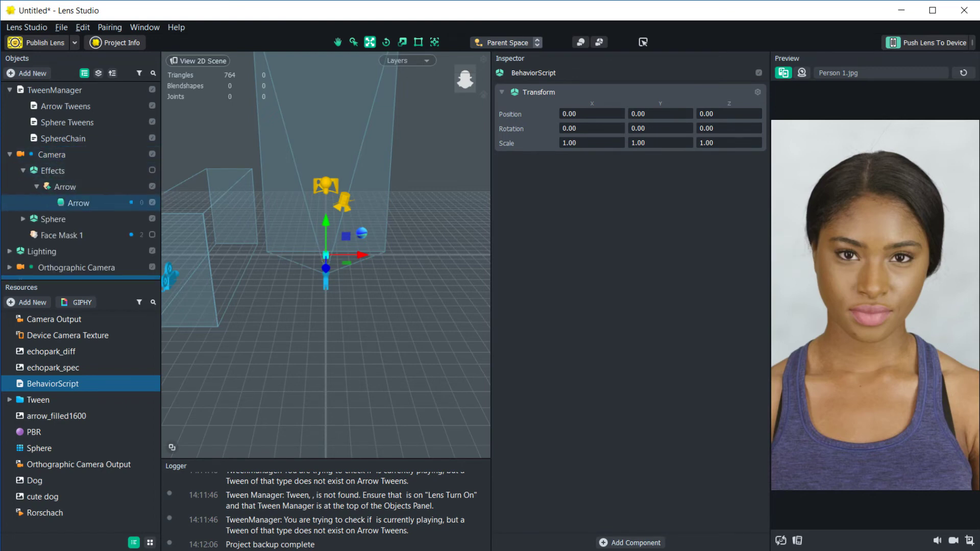
pyautogui.click(22, 170)
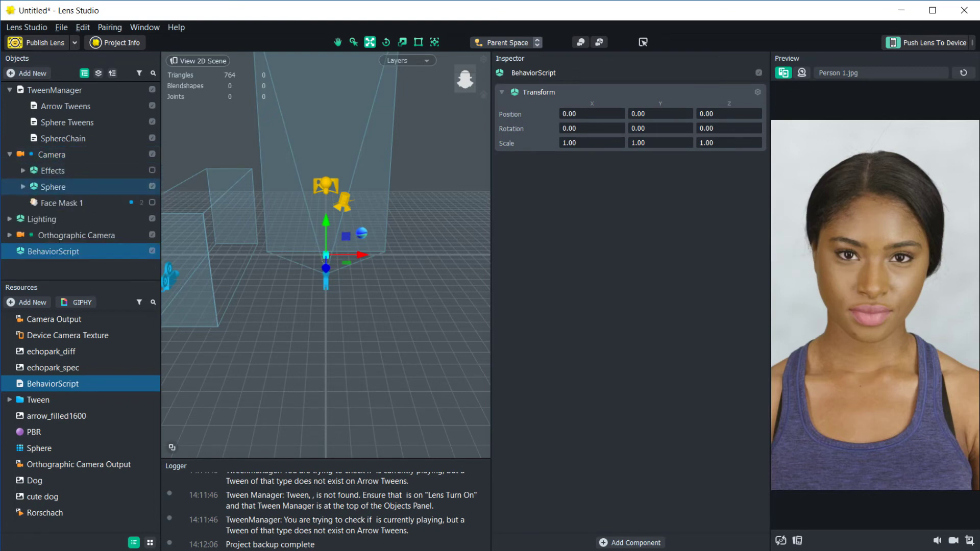
# Bring the sphere closer in the scene and examine the tween scripts in Sphere Tweens
pyautogui.scroll(5, 326, 254)
pyautogui.scroll(3, 375, 224)
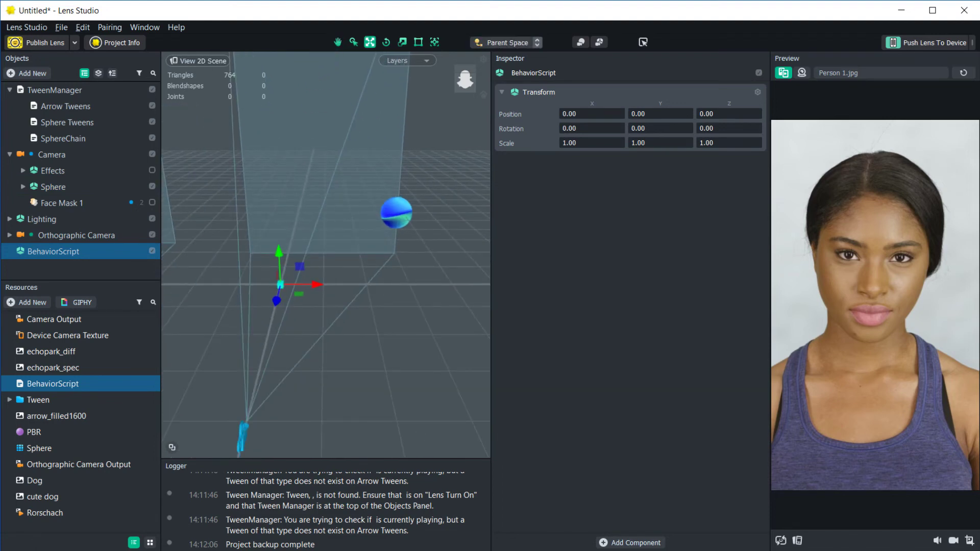
pyautogui.click(67, 122)
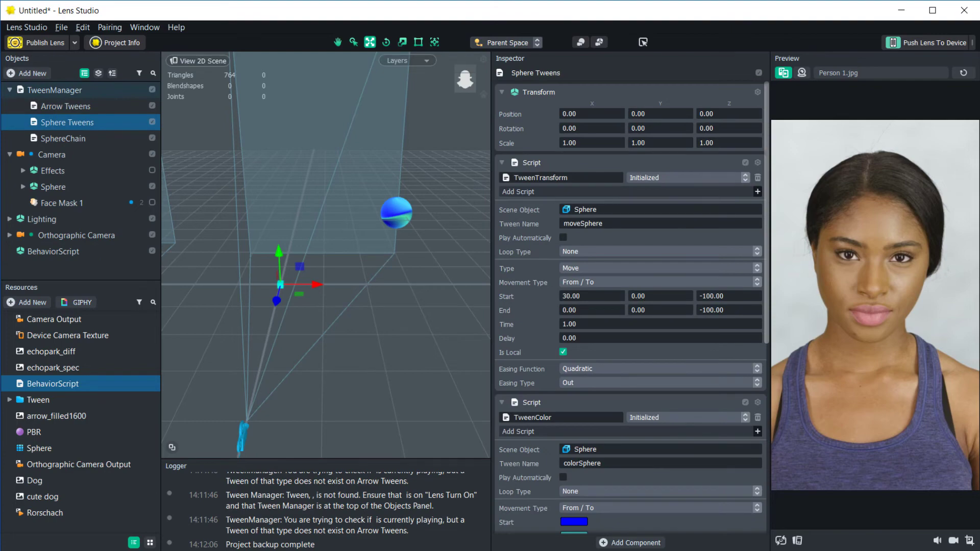
pyautogui.scroll(-5, 630, 307)
pyautogui.scroll(5, 630, 307)
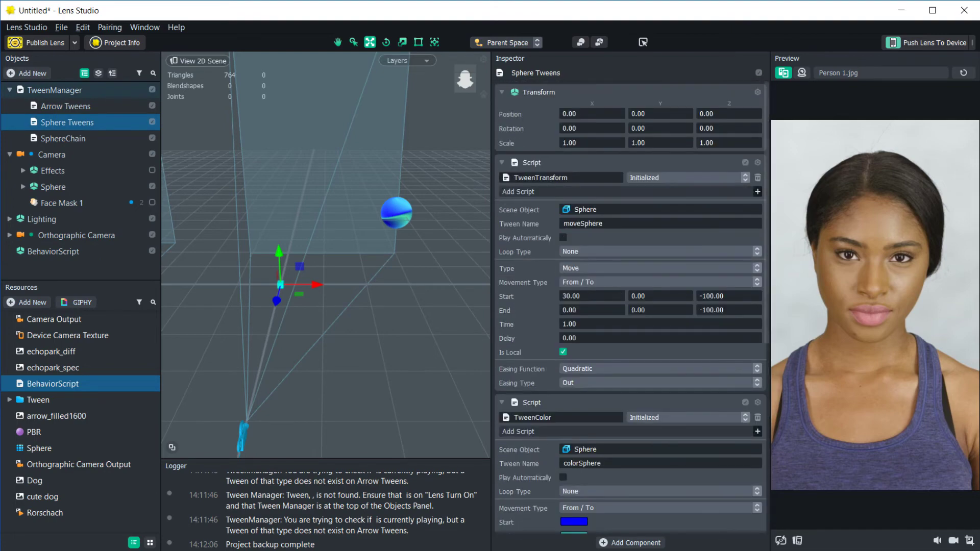
# Preview the moveSphere and colorSphere tweens by switching Play Automatically on, and switch it off again for both
pyautogui.click(563, 237)
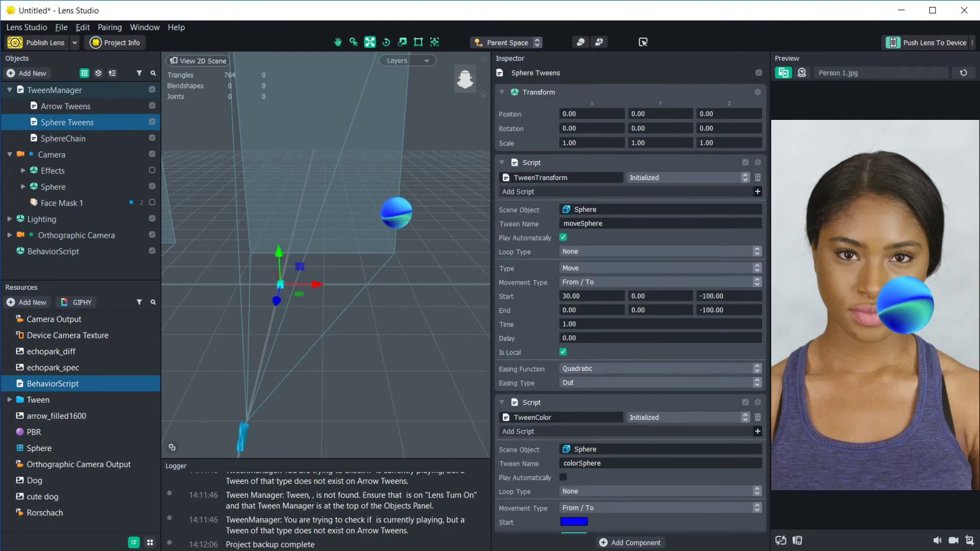
pyautogui.click(564, 237)
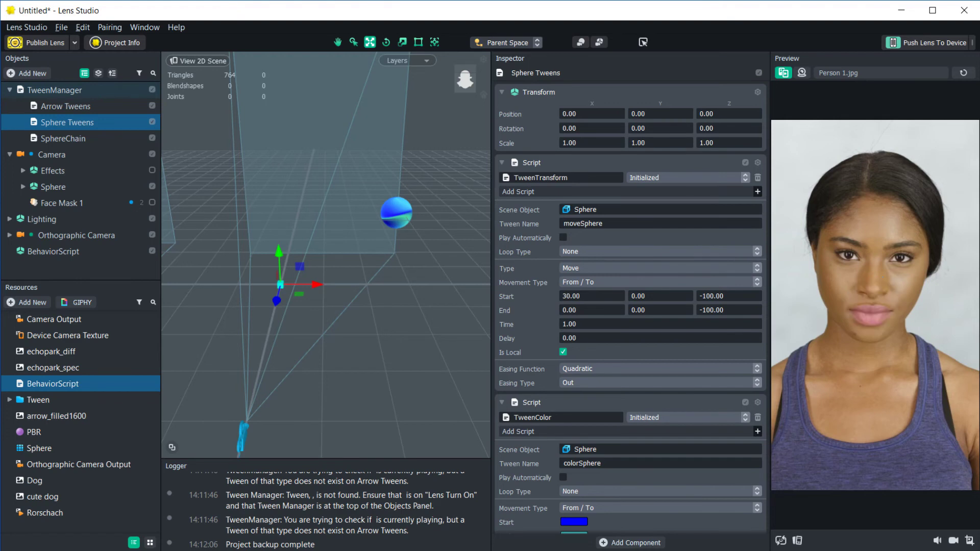
pyautogui.click(563, 237)
pyautogui.scroll(-2, 563, 238)
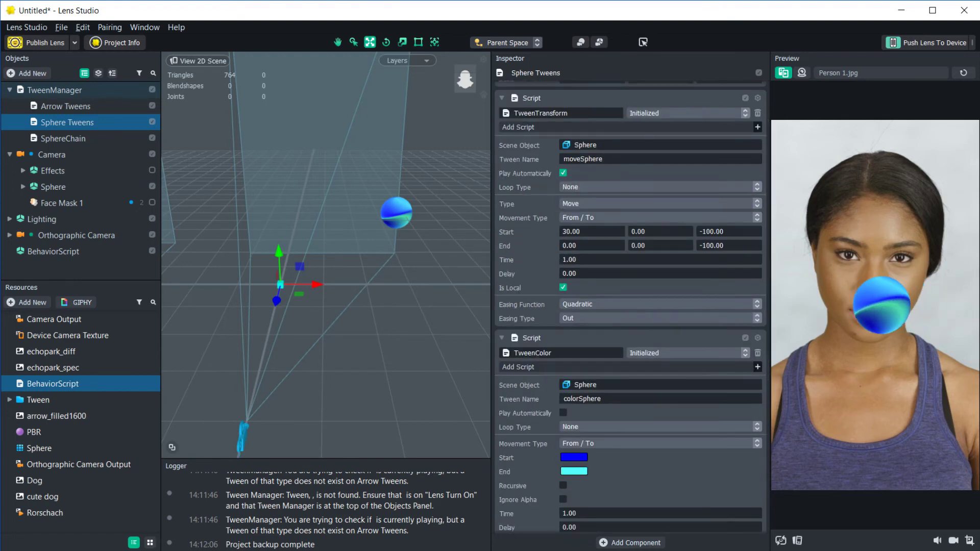
pyautogui.click(563, 412)
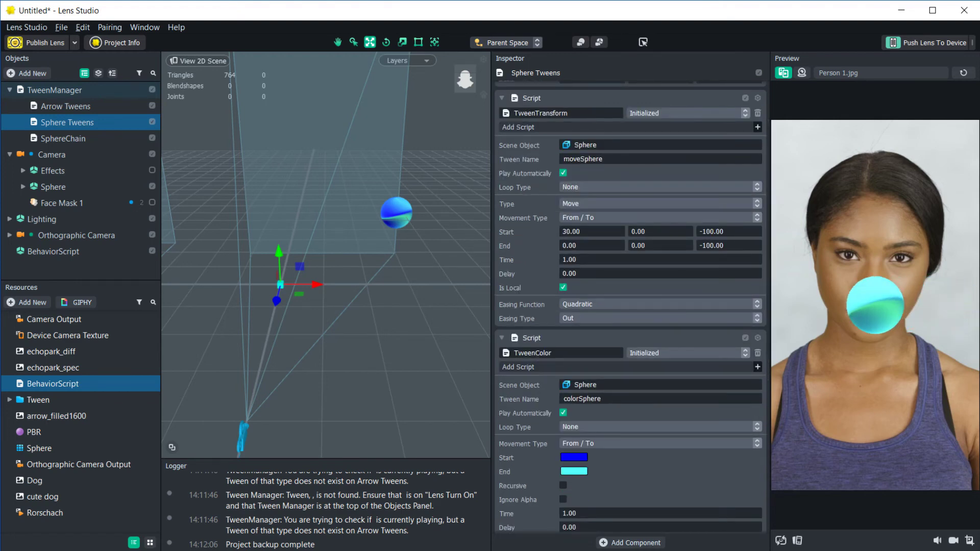
pyautogui.click(563, 412)
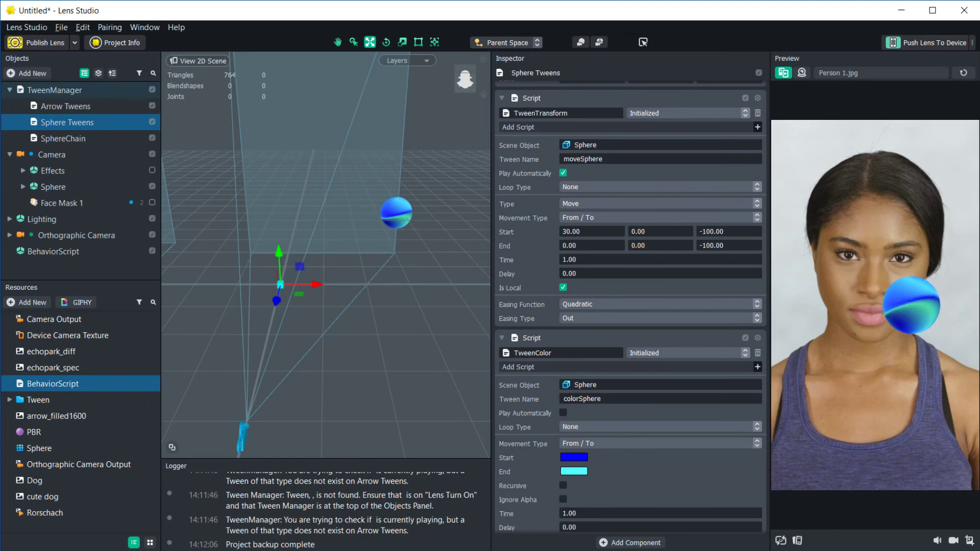
pyautogui.click(563, 173)
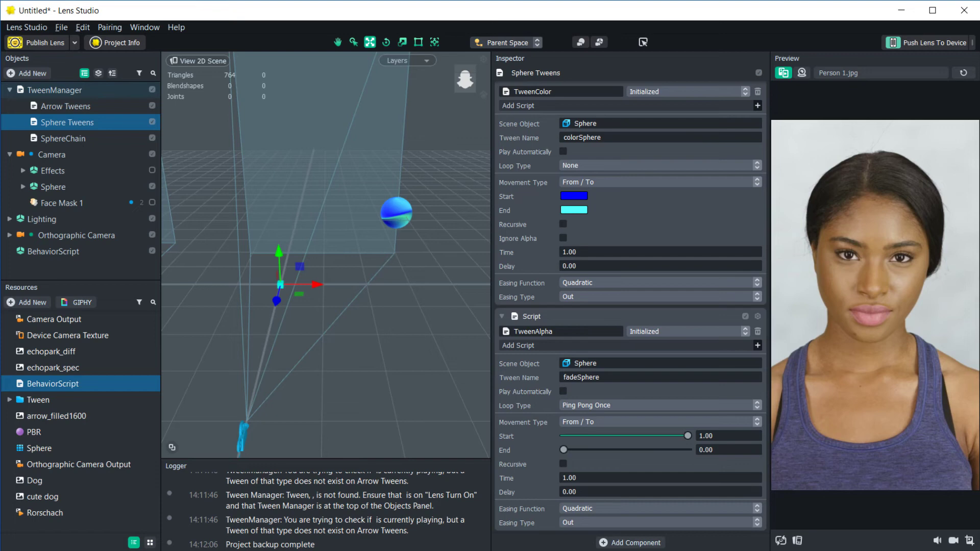
pyautogui.scroll(6, 630, 306)
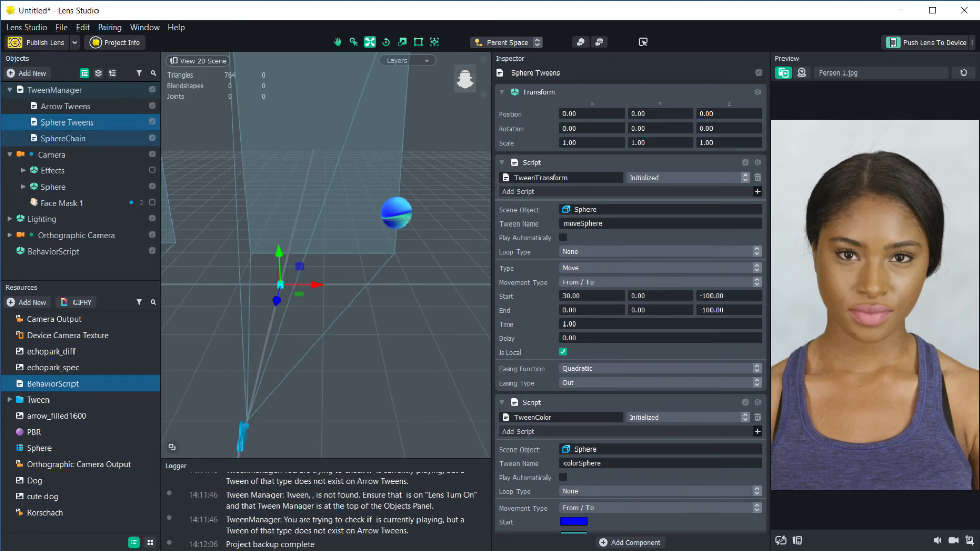
# Compare the tween names listed in SphereChain with the individual tweens defined in Sphere Tweens
pyautogui.click(63, 138)
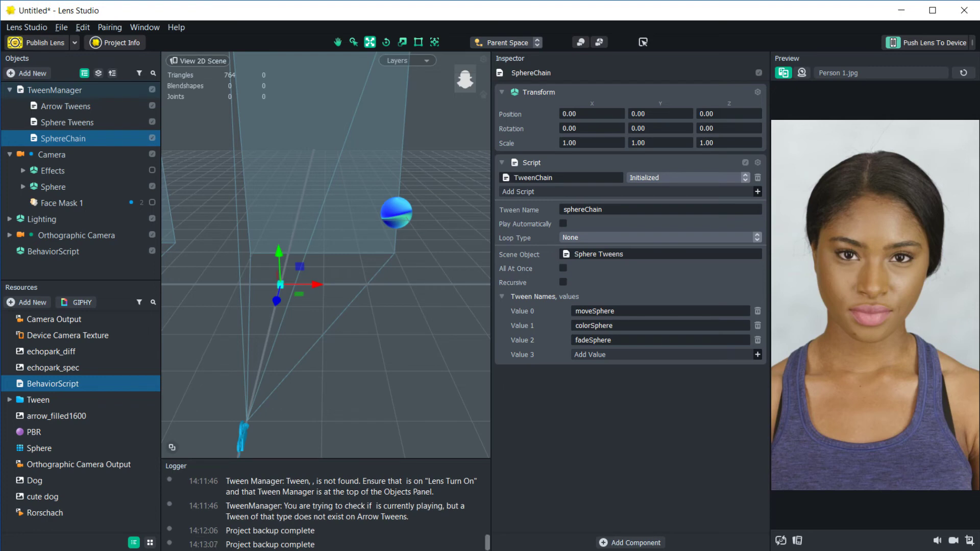
pyautogui.click(67, 122)
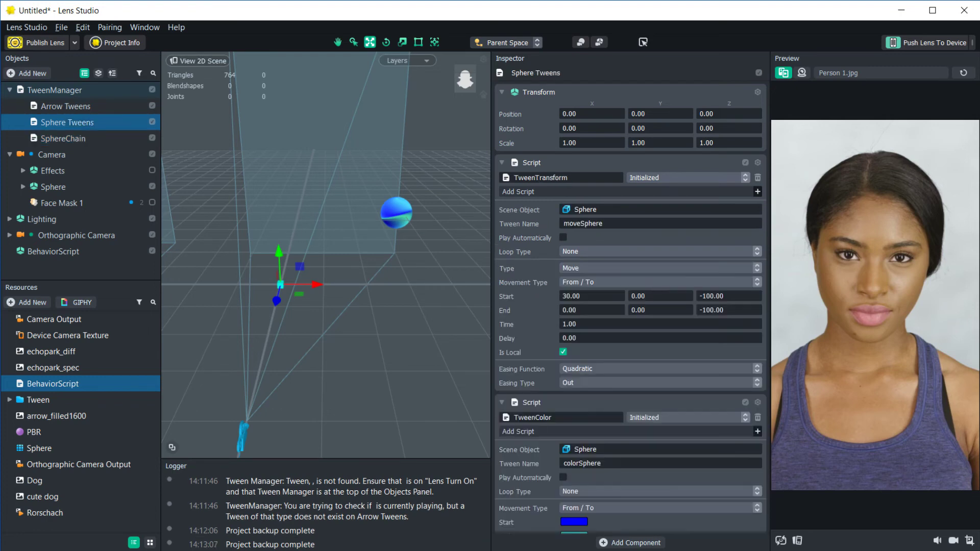
pyautogui.scroll(-10, 630, 306)
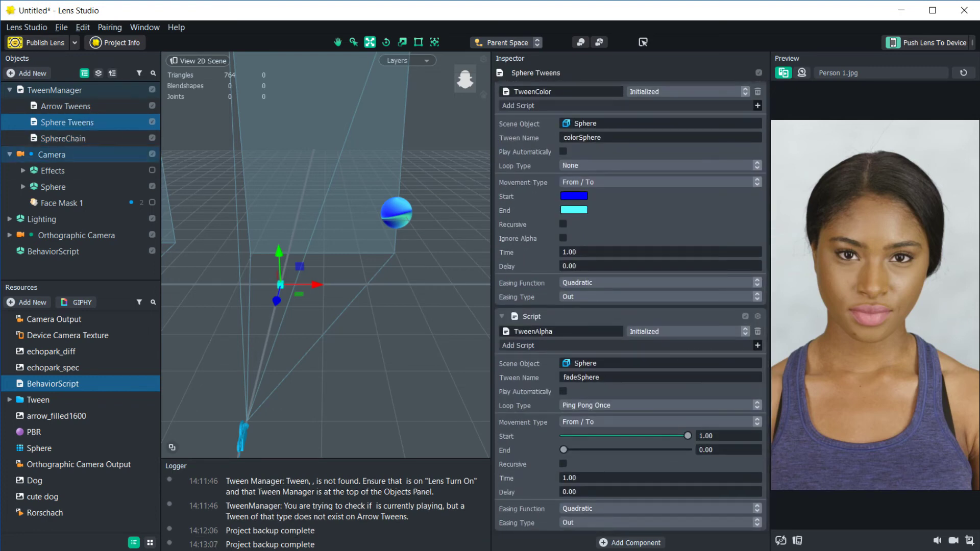
pyautogui.click(63, 138)
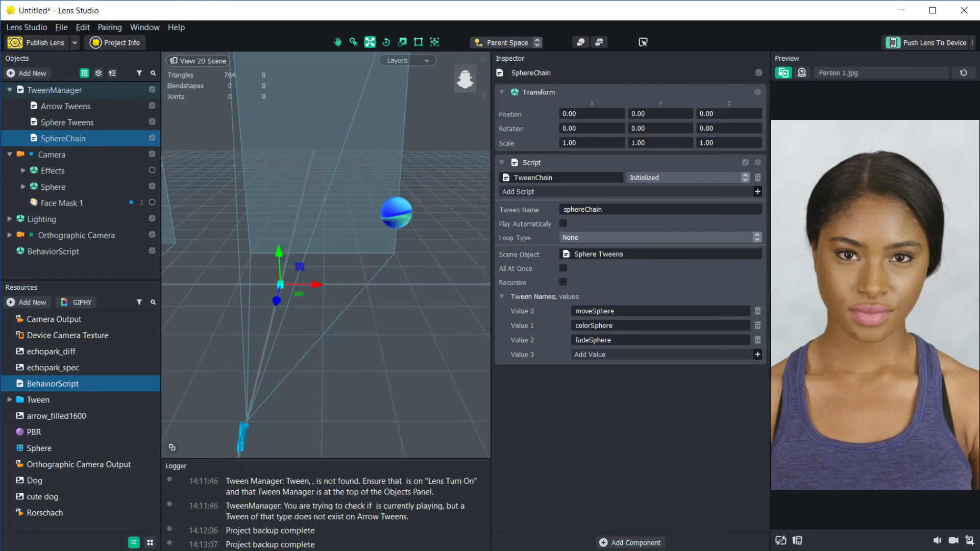
# Check SphereChain's tween name and preview the chain by switching Play Automatically on and off again
pyautogui.doubleClick(582, 209)
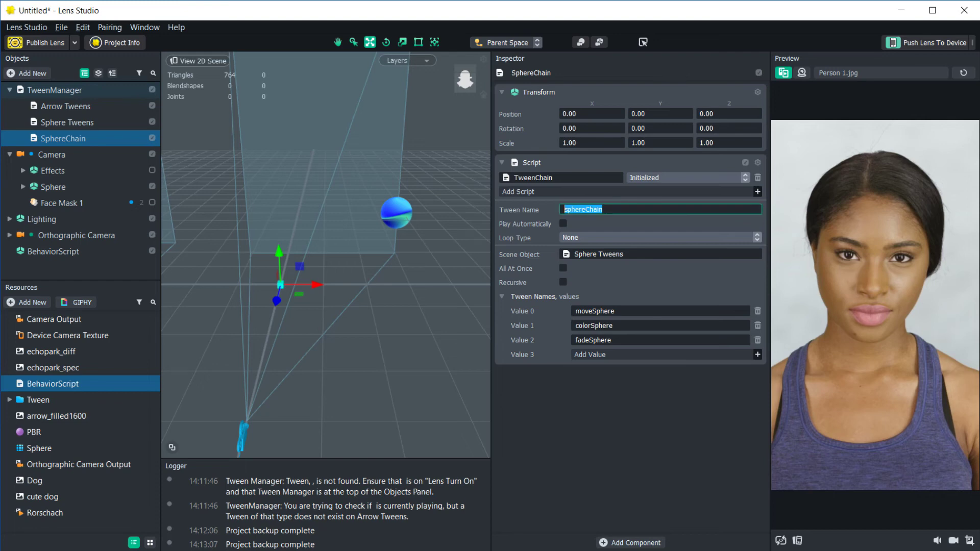
pyautogui.click(603, 210)
pyautogui.click(563, 223)
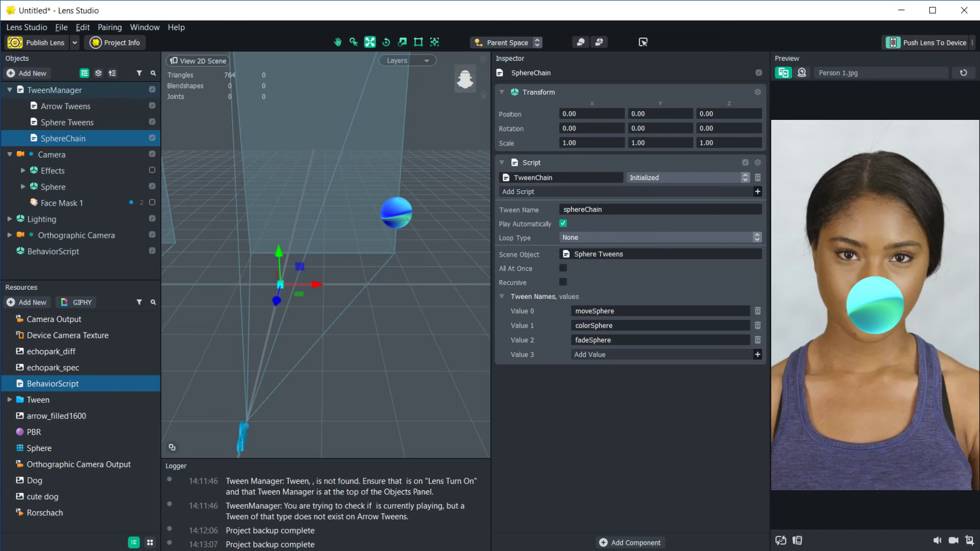
pyautogui.click(563, 223)
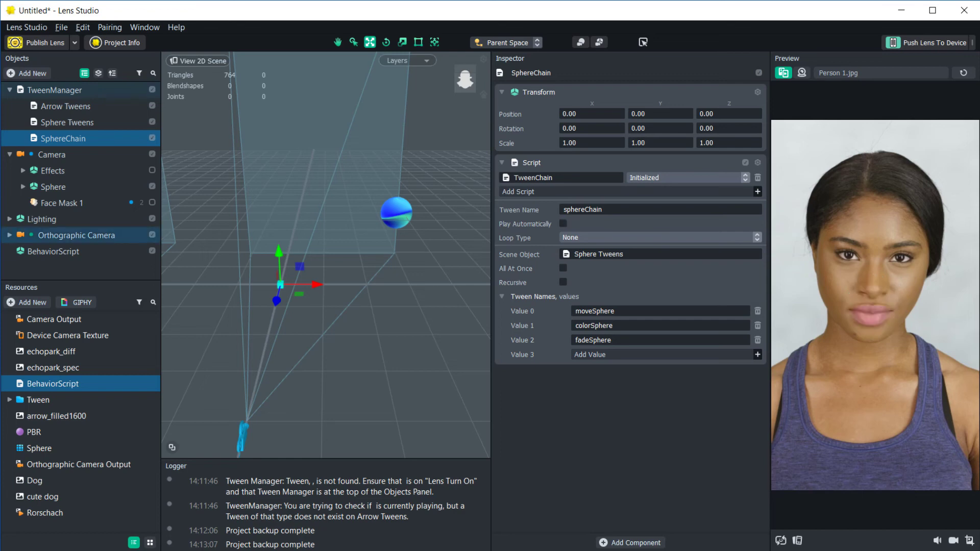
# Select the BehaviorScript object and set its script's response type to Run Tween
pyautogui.click(53, 251)
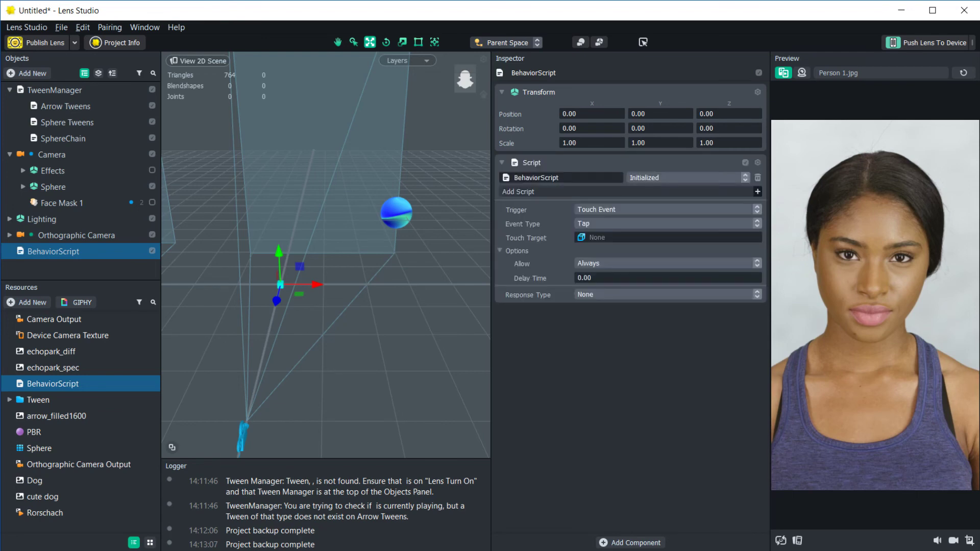
pyautogui.click(664, 294)
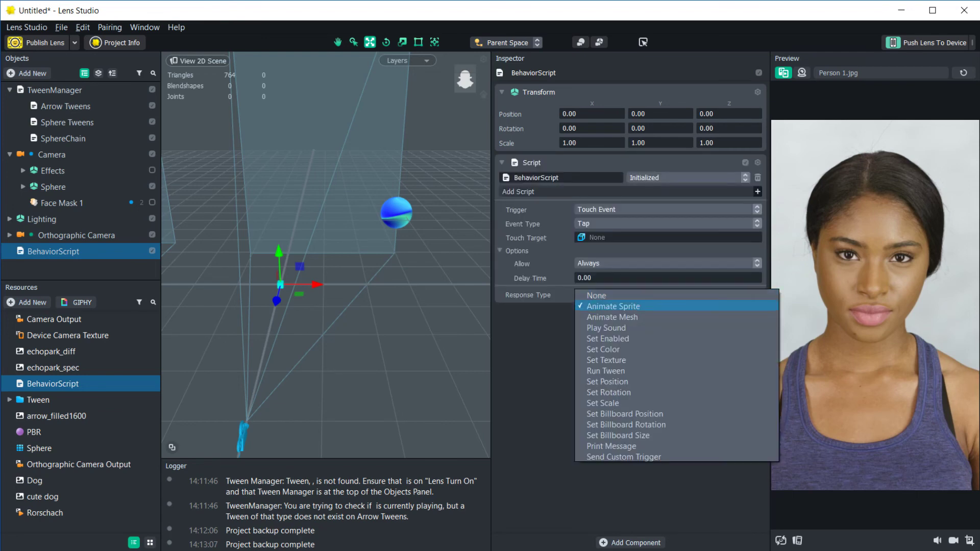
pyautogui.click(645, 305)
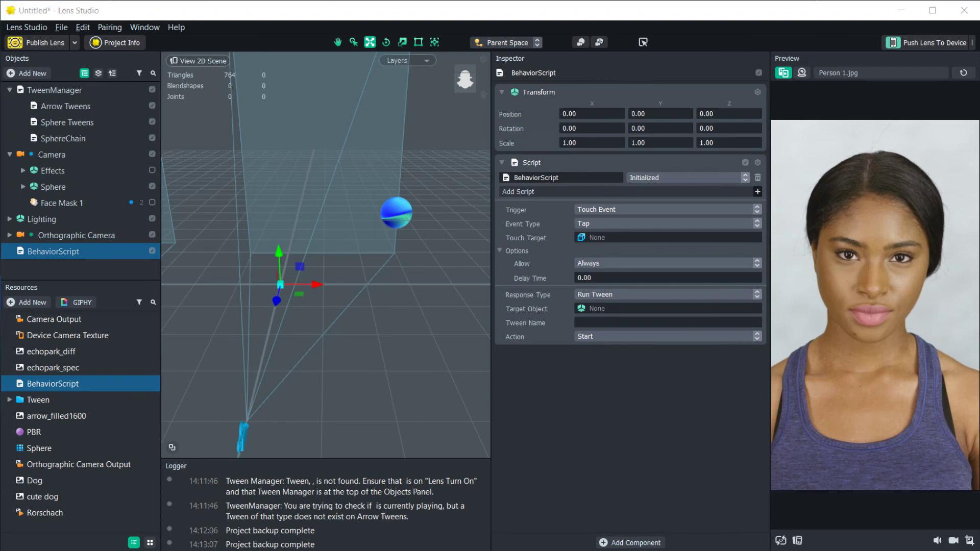
# Set the Run Tween response's target object to SphereChain and its tween name to sphereChain
pyautogui.click(645, 309)
pyautogui.write('a')
pyautogui.press('BackSpace')
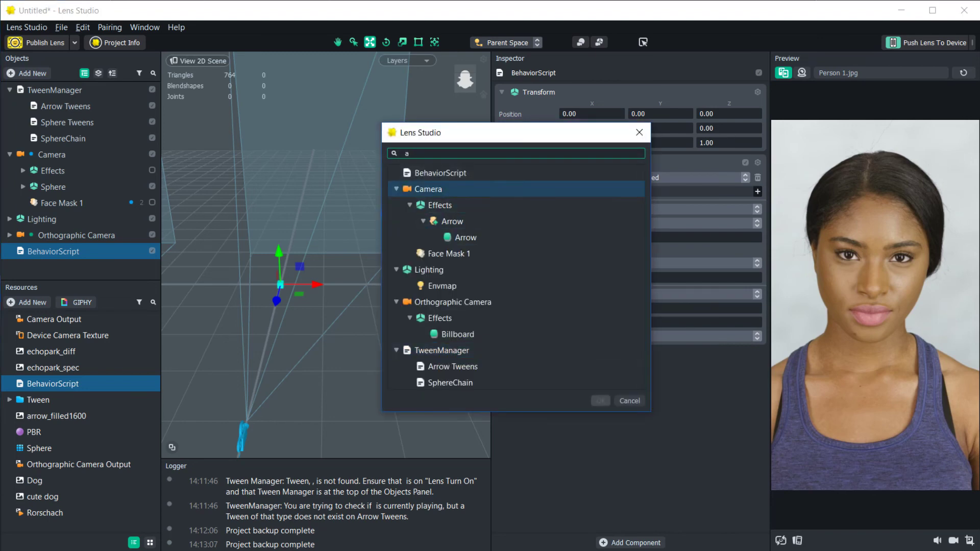
pyautogui.click(396, 237)
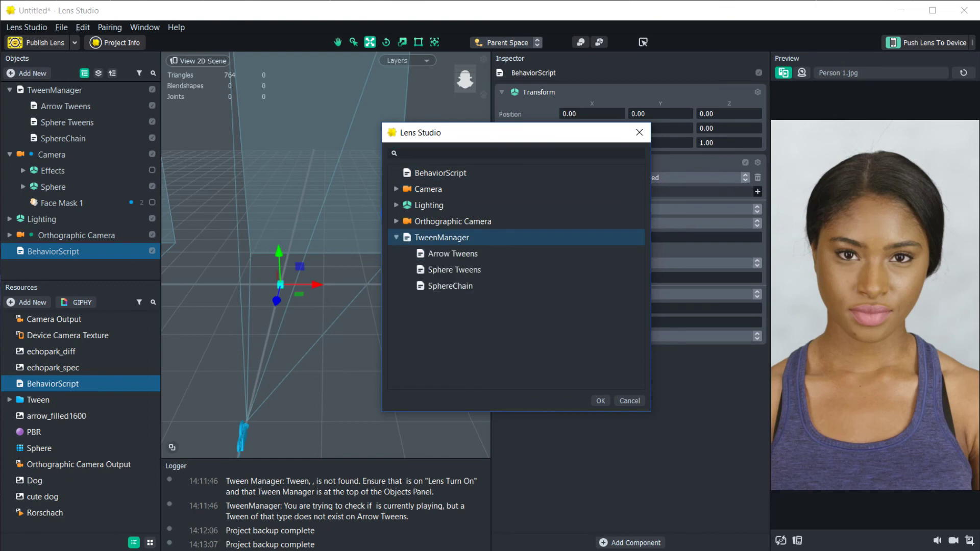
pyautogui.click(450, 286)
pyautogui.press('Return')
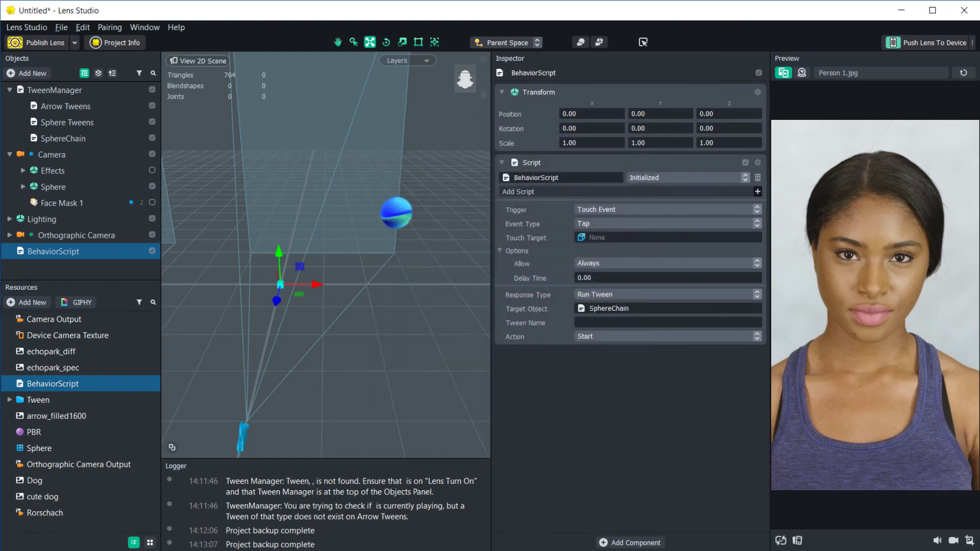
pyautogui.click(580, 322)
pyautogui.write('sp')
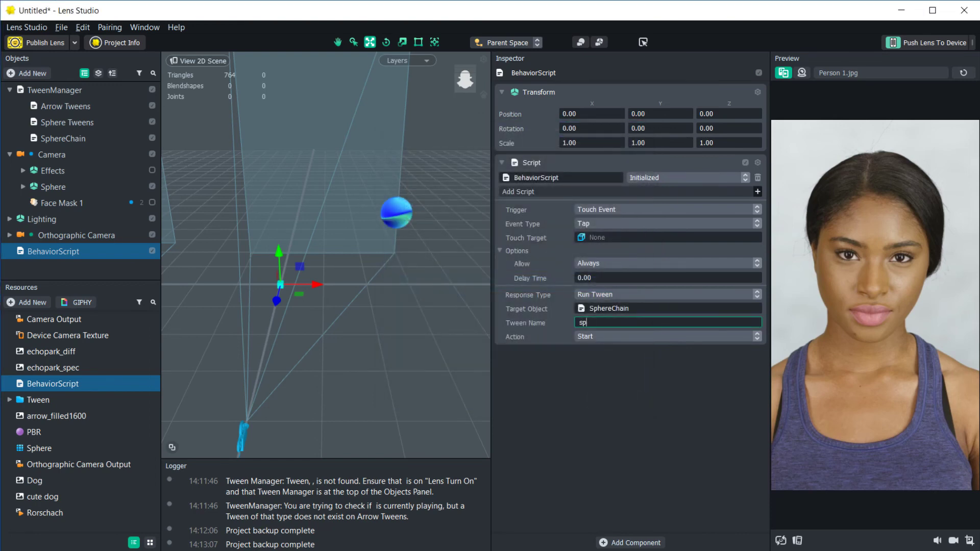
pyautogui.write('hereChain')
pyautogui.press('Return')
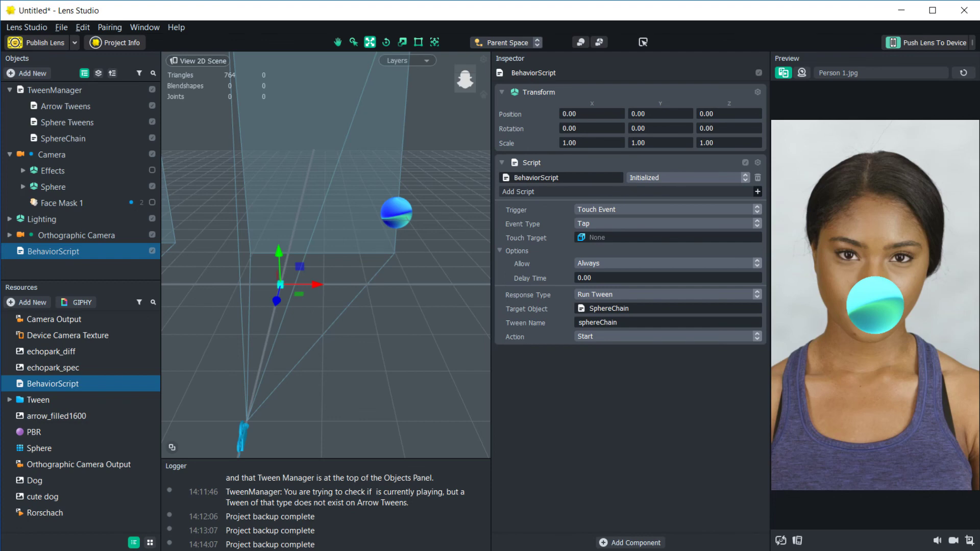
# Add a second BehaviorScript script component to the same object and set its trigger to Tween End
pyautogui.click(631, 542)
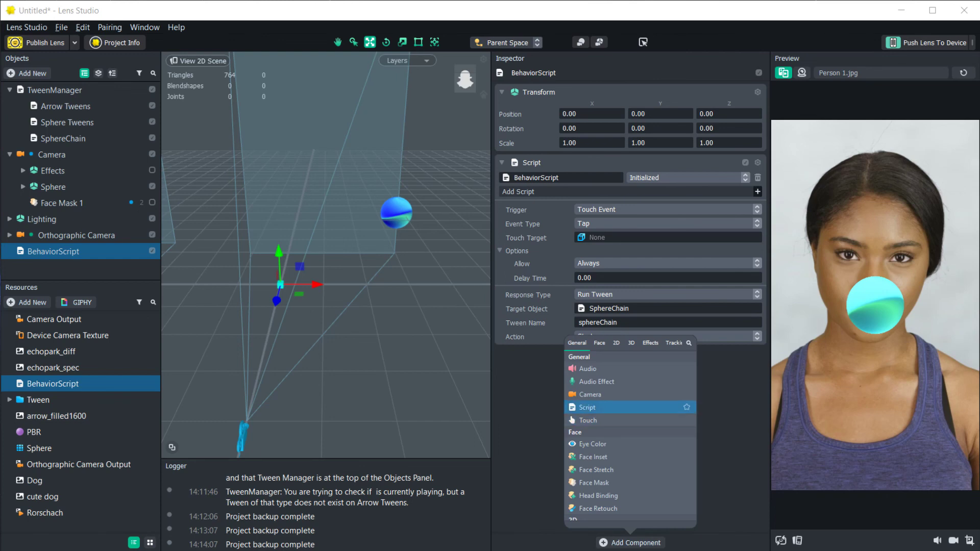
pyautogui.press('Escape')
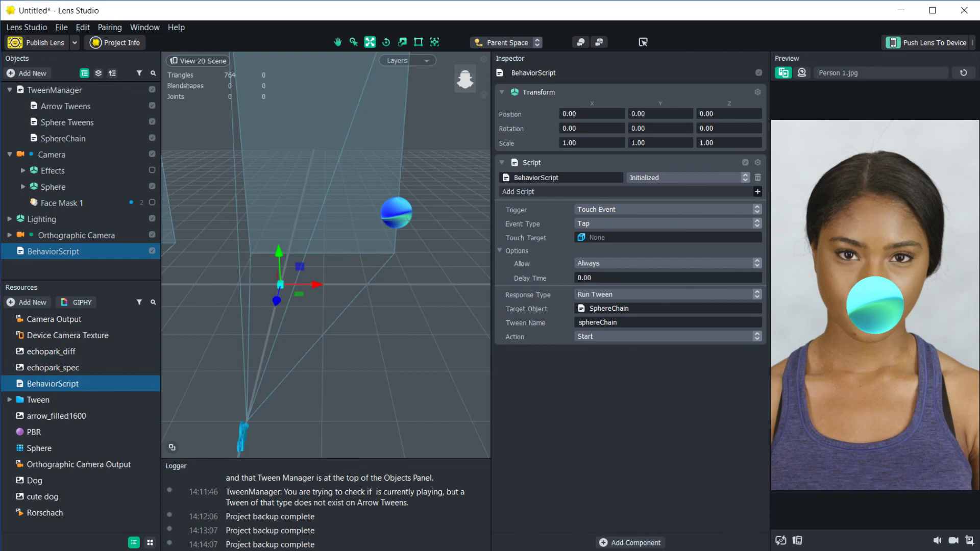
pyautogui.click(664, 404)
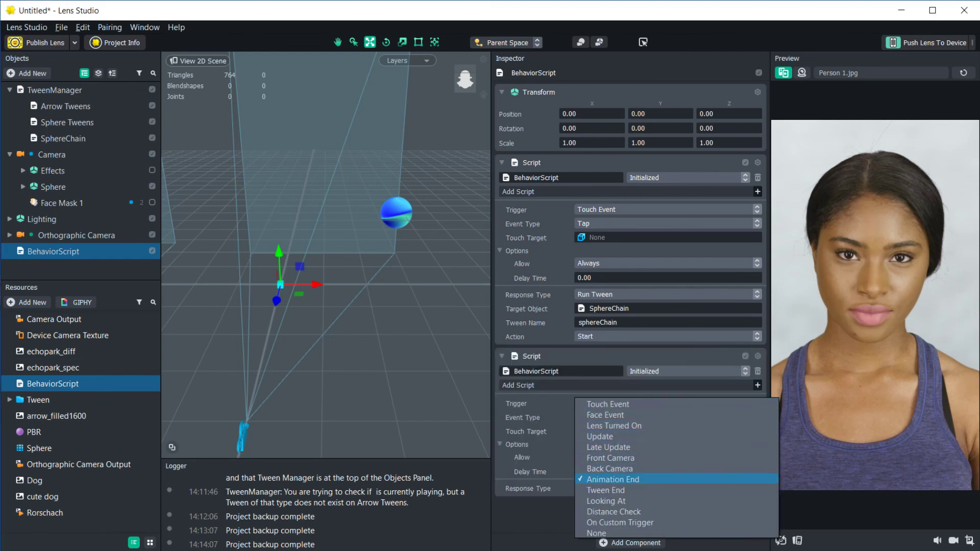
pyautogui.click(605, 490)
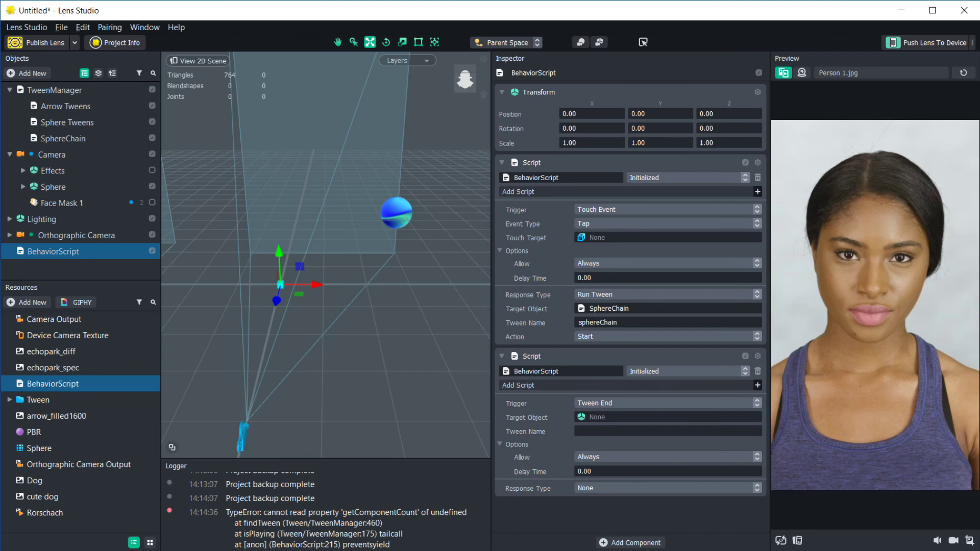
# Set the Tween End trigger's target object to SphereChain and its tween name to sphereChain
pyautogui.click(667, 418)
pyautogui.click(395, 237)
pyautogui.doubleClick(449, 285)
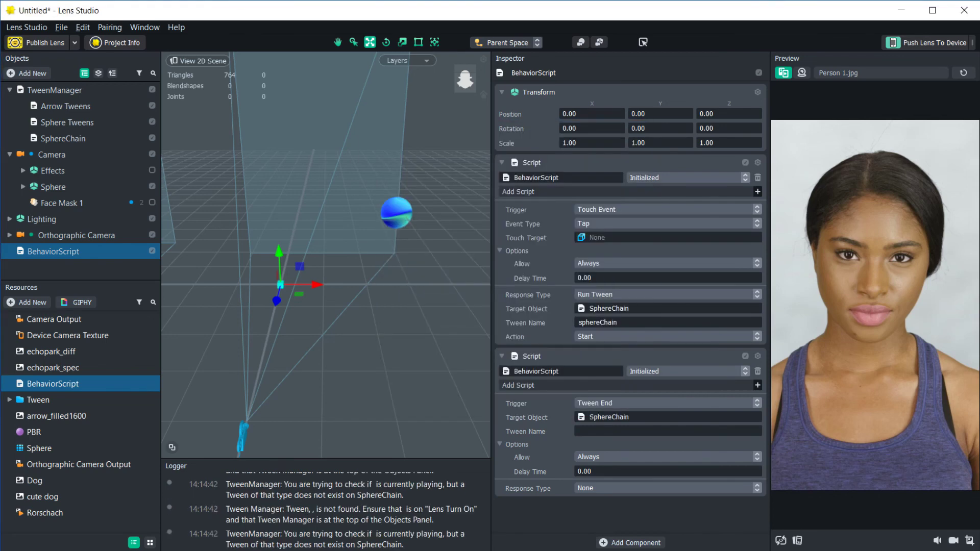
pyautogui.click(579, 430)
pyautogui.write('sphereChain')
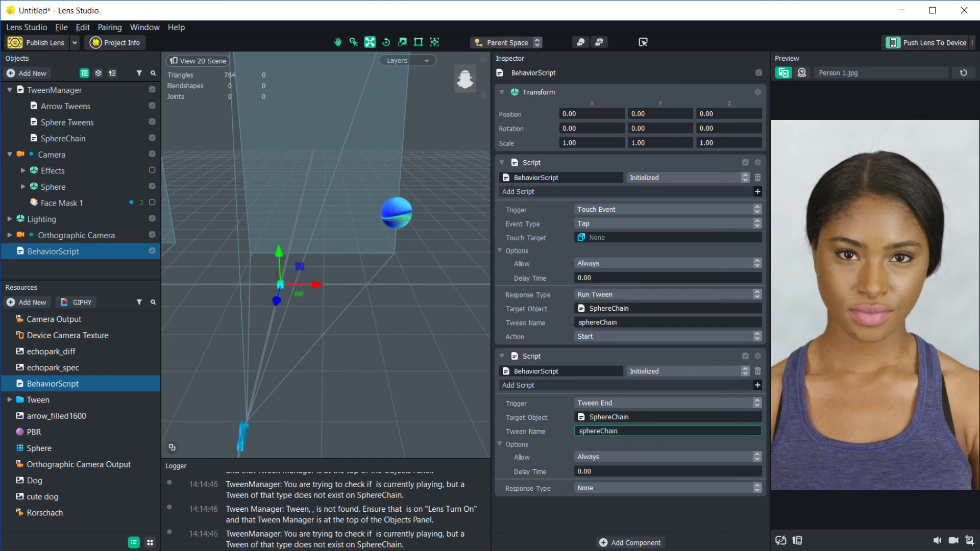
# Set the second script's response type to Run Tween with the action Reset
pyautogui.click(663, 488)
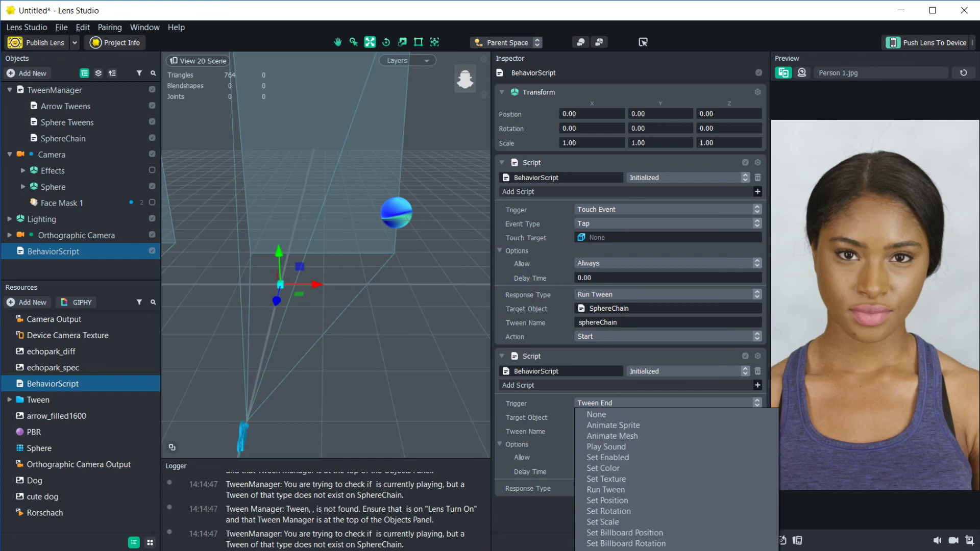
pyautogui.click(605, 490)
pyautogui.scroll(-1, 630, 488)
pyautogui.click(664, 523)
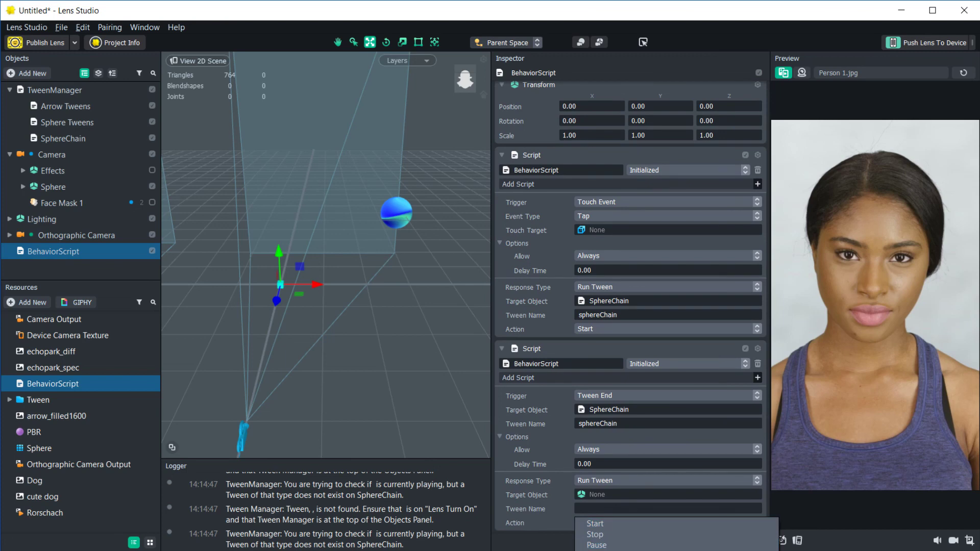
pyautogui.click(595, 550)
# Point the second script's Run Tween response at the SphereChain object with the tween name sphereChain
pyautogui.click(668, 494)
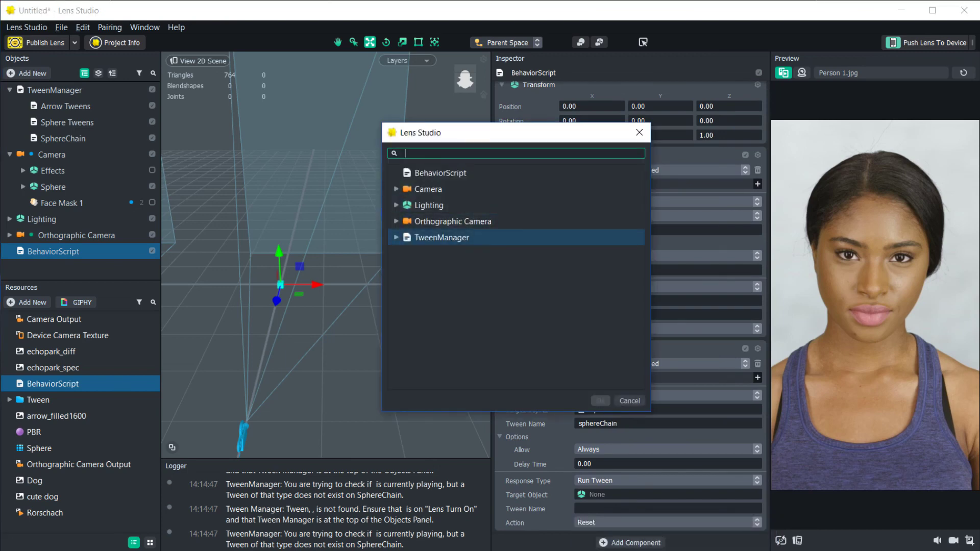
pyautogui.click(396, 237)
pyautogui.doubleClick(449, 286)
pyautogui.click(668, 509)
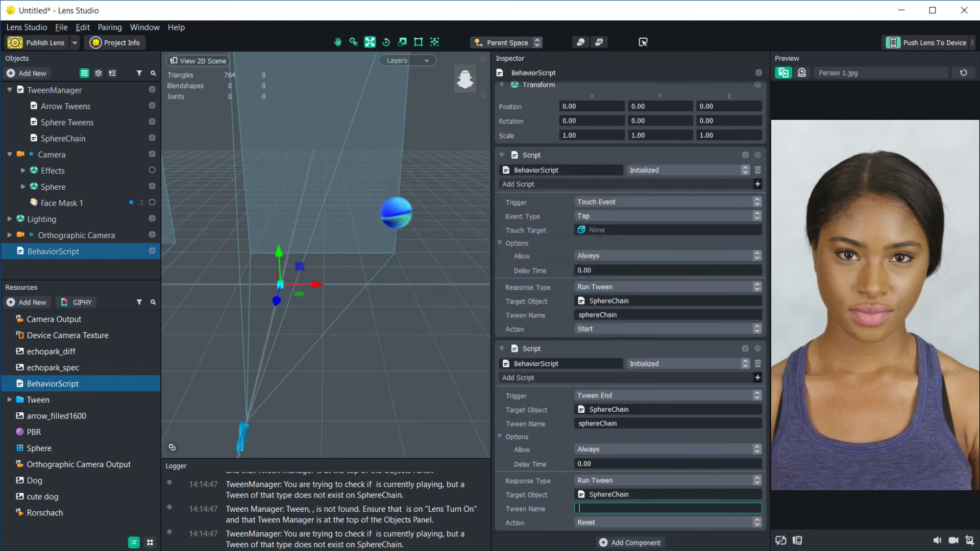
pyautogui.write('sphereSchain')
pyautogui.press('BackSpace')
pyautogui.press('BackSpace')
pyautogui.write('Chain')
pyautogui.click(629, 401)
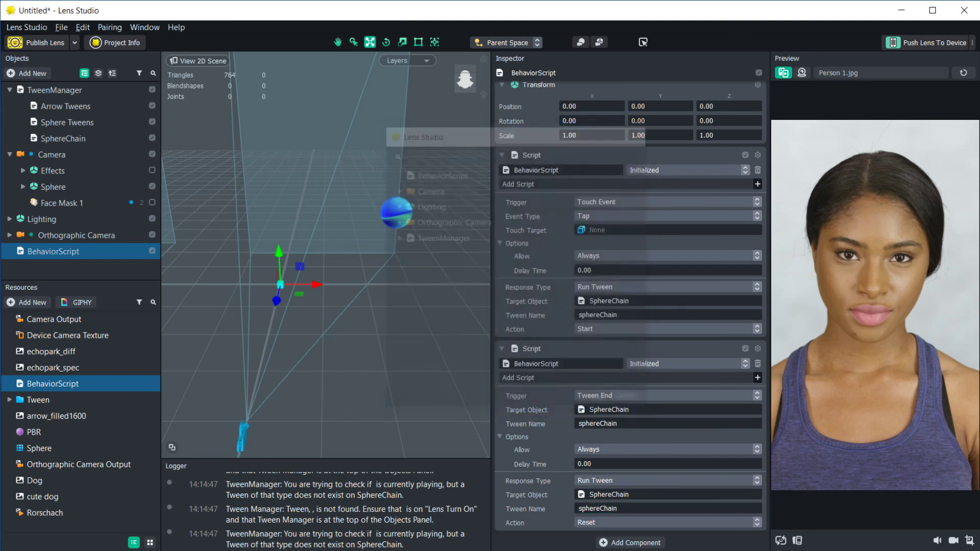